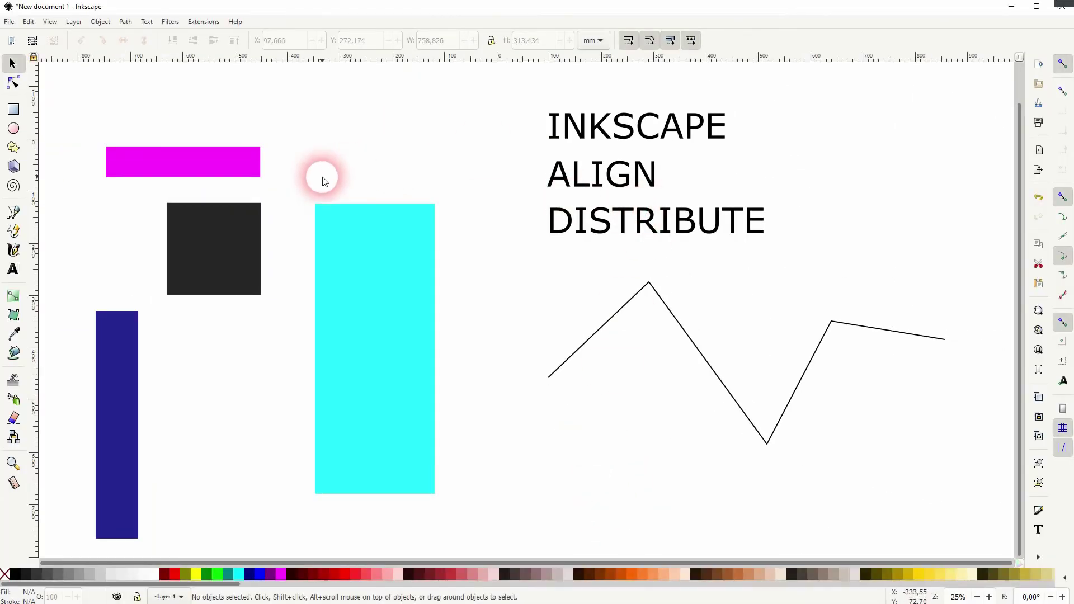
- Select the magenta rectangle, dark square, zigzag path and ALIGN text in turn, then clear the selection
left_click(217, 159)
left_click(224, 246)
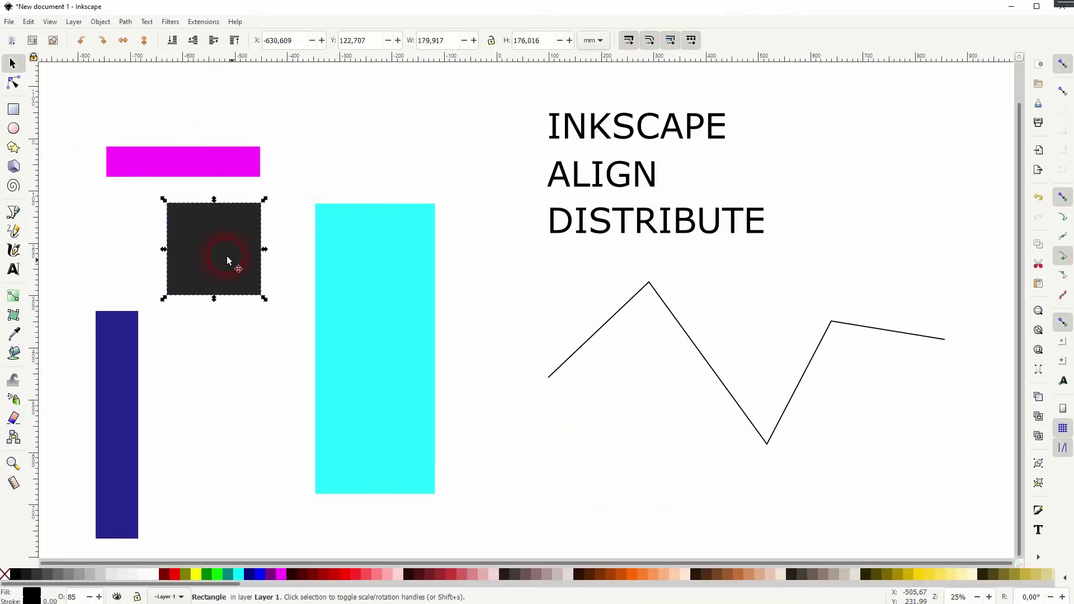
left_click(603, 338)
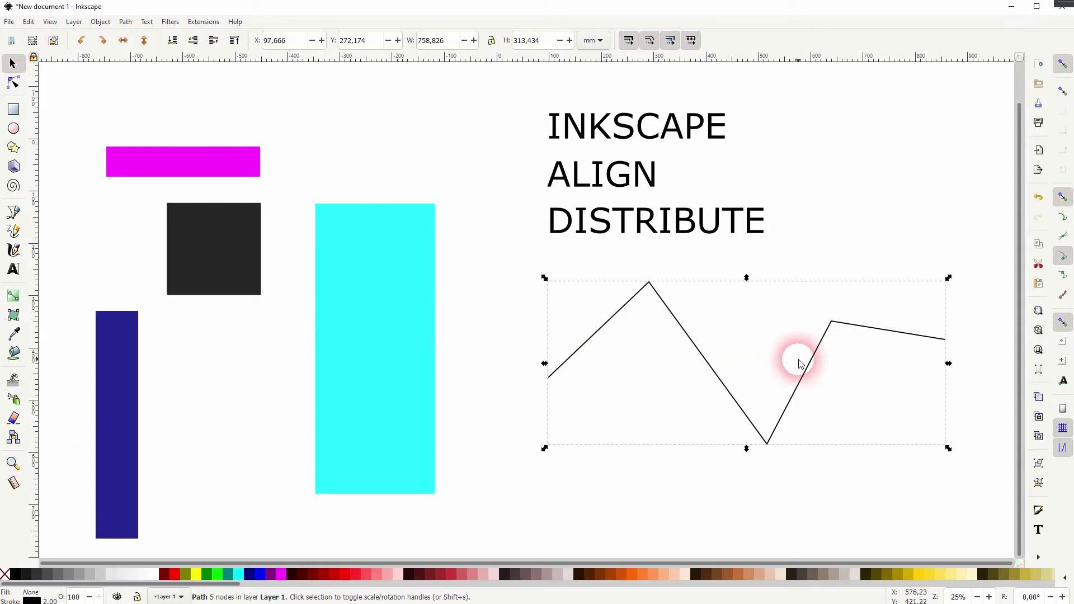
left_click(591, 174)
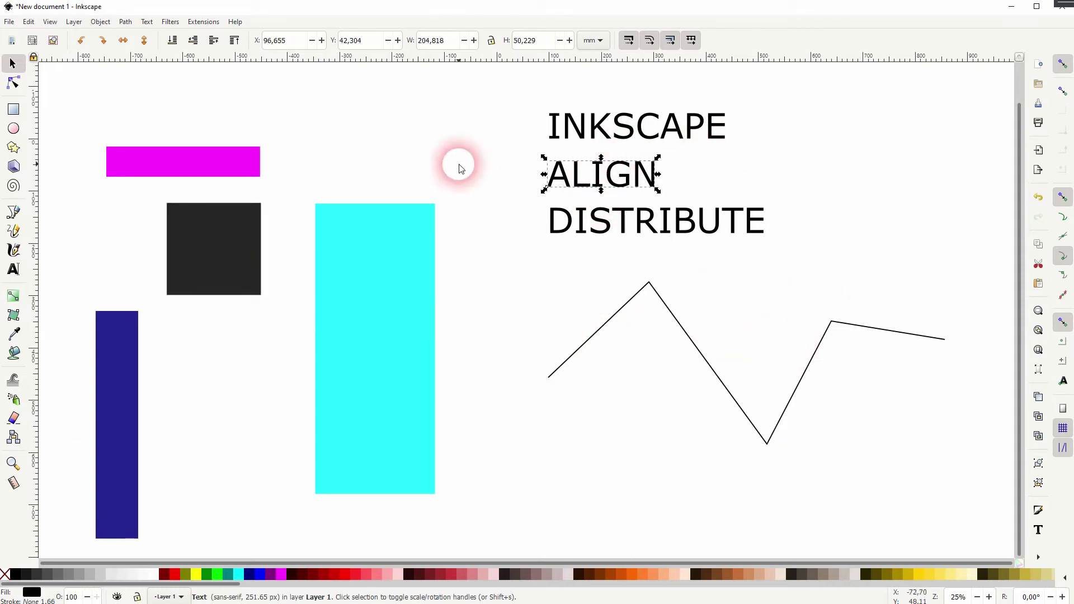
left_click(411, 147)
- Open Object > Align and Distribute and set Relative to: Selection Area
left_click(100, 21)
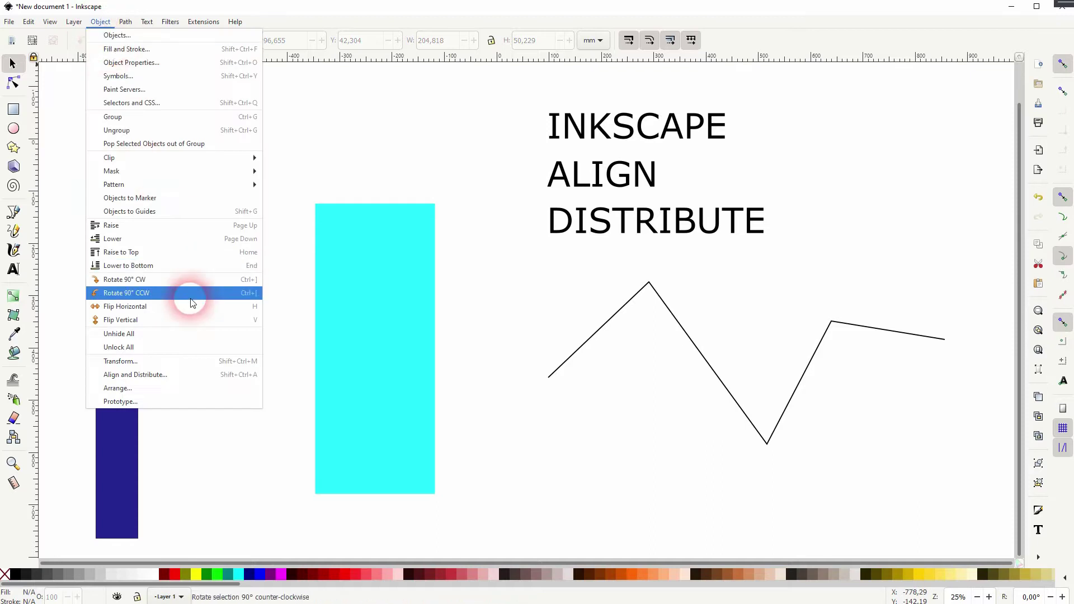
left_click(172, 376)
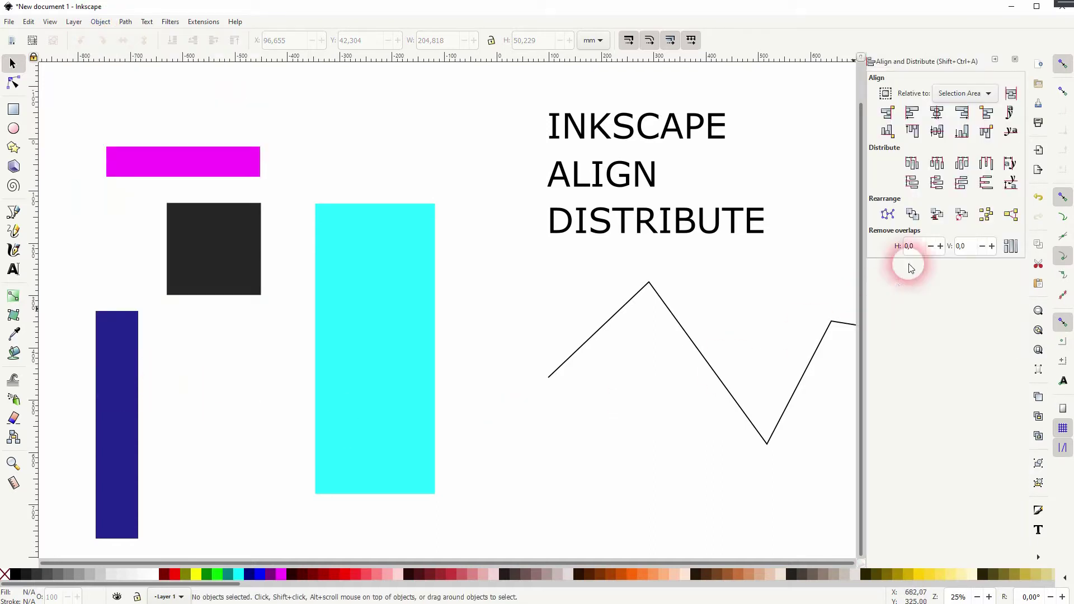
left_click(987, 95)
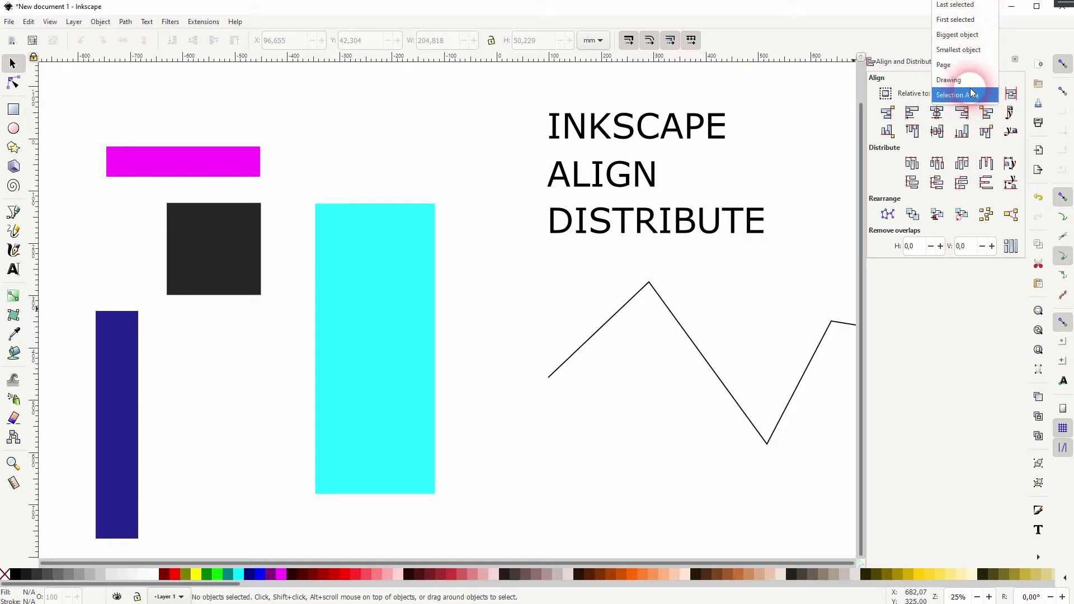
left_click(971, 94)
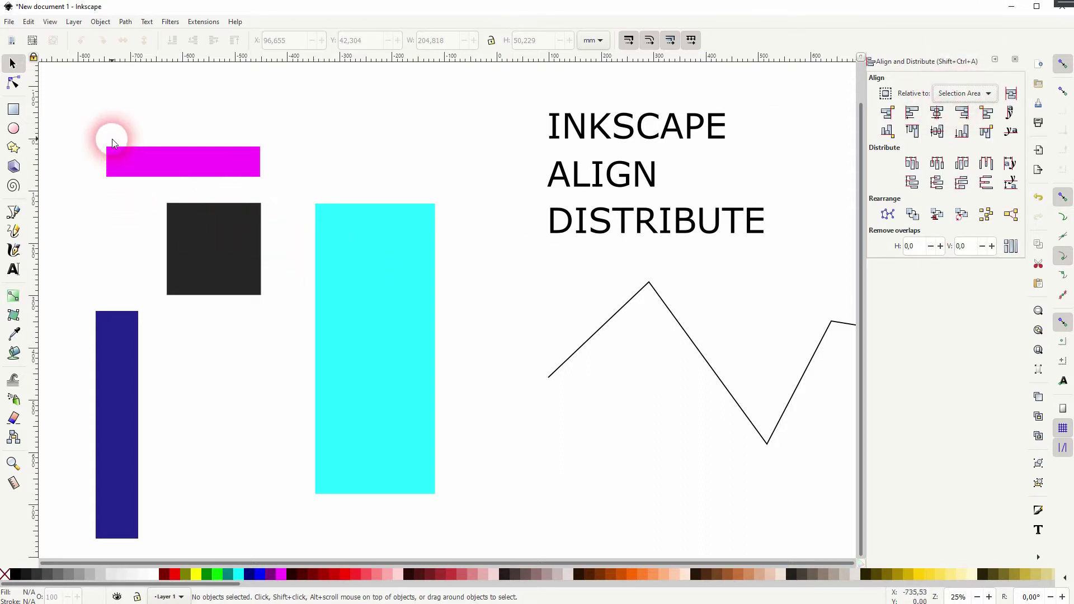
- Select the magenta, black and navy rectangles together and set alignment relative to Last selected
left_click(151, 159)
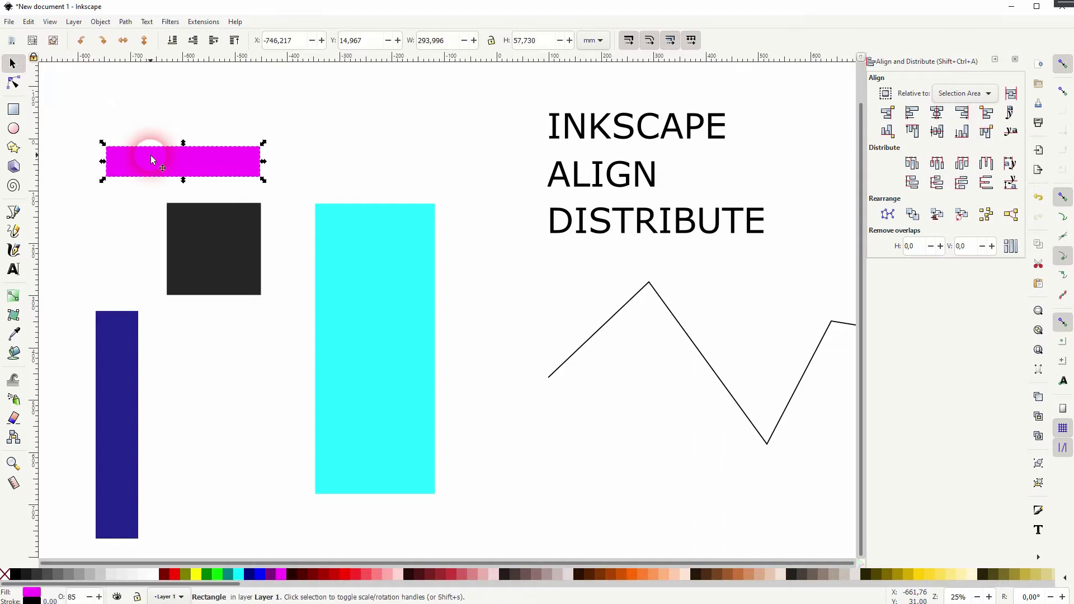
left_click(211, 236, "shift")
left_click(119, 368, "shift")
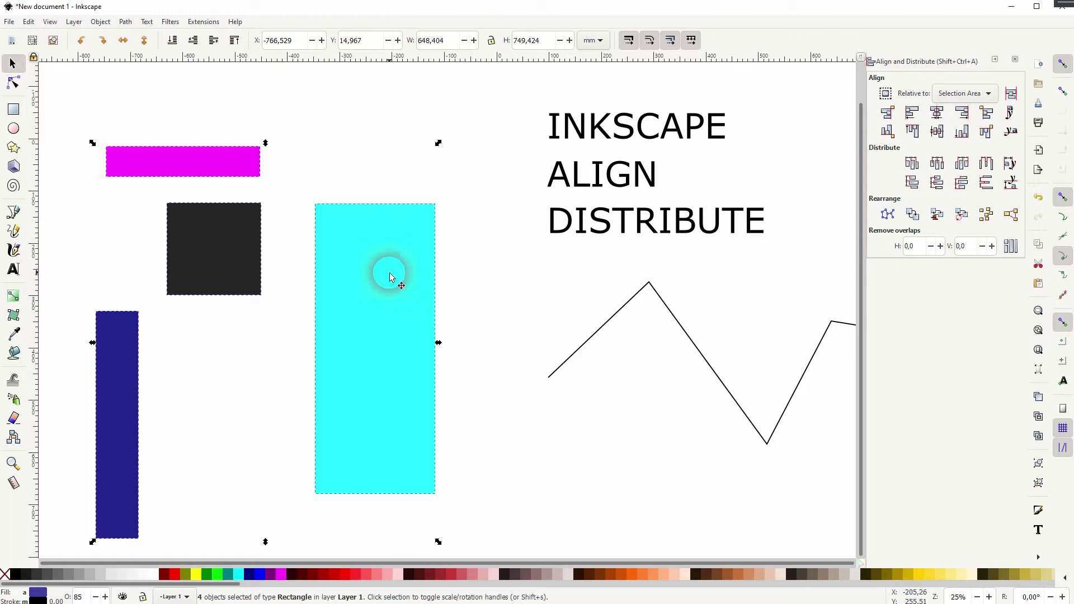
left_click(987, 94)
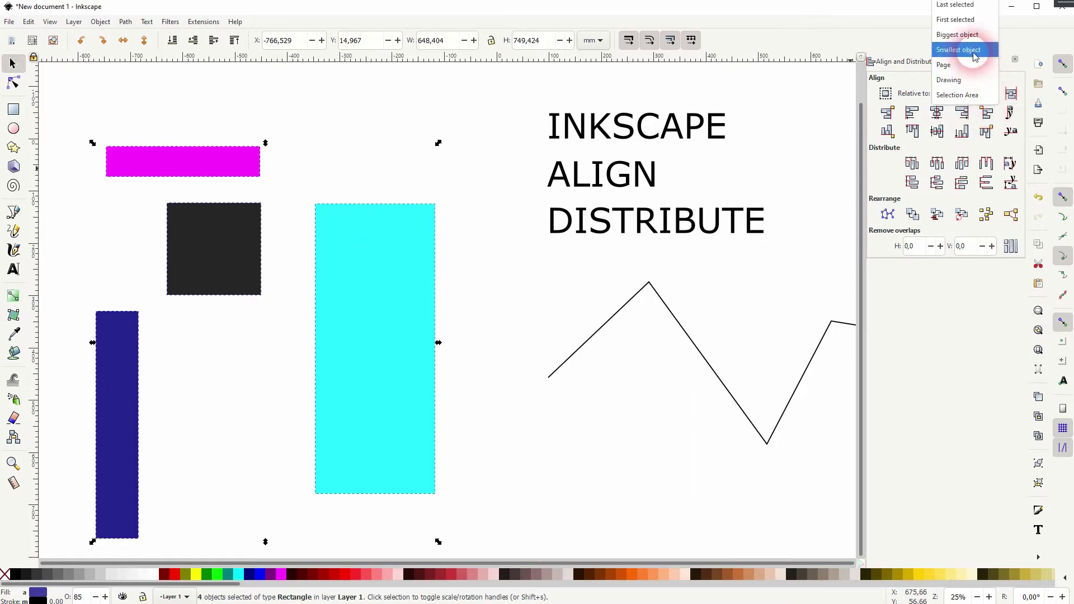
left_click(956, 5)
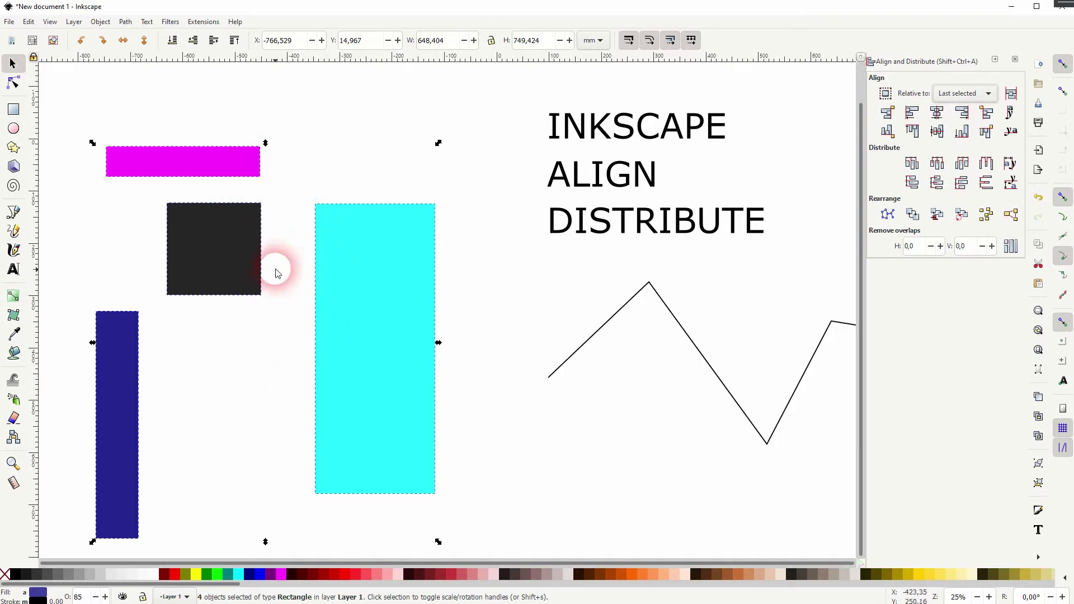
- Try aligning rectangles' right edges to the cyan rectangle's left edge, undo it, and reopen Relative to
left_click(891, 113)
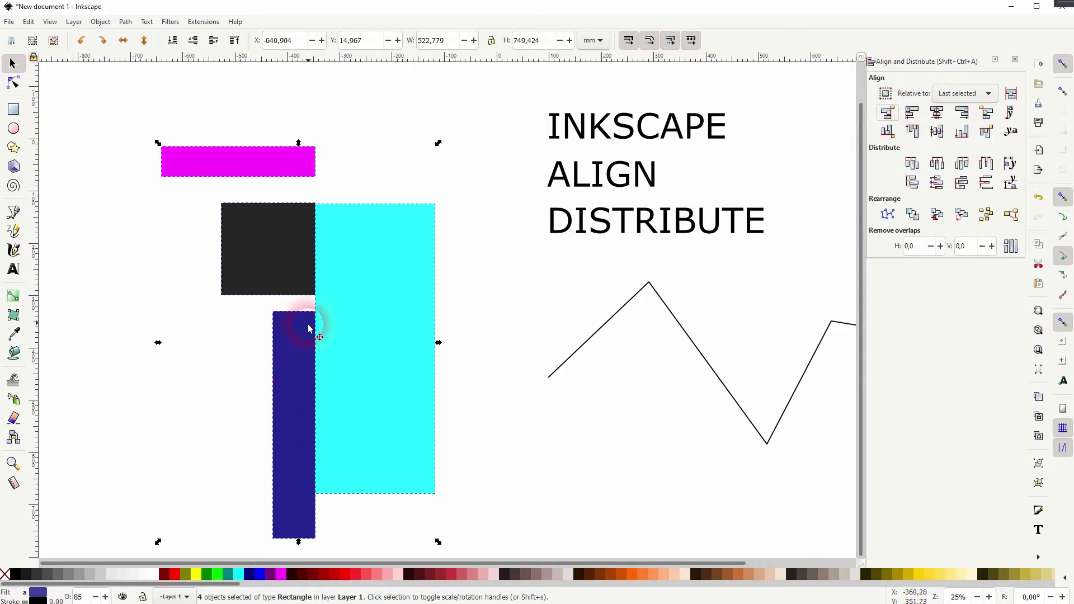
left_click(886, 114)
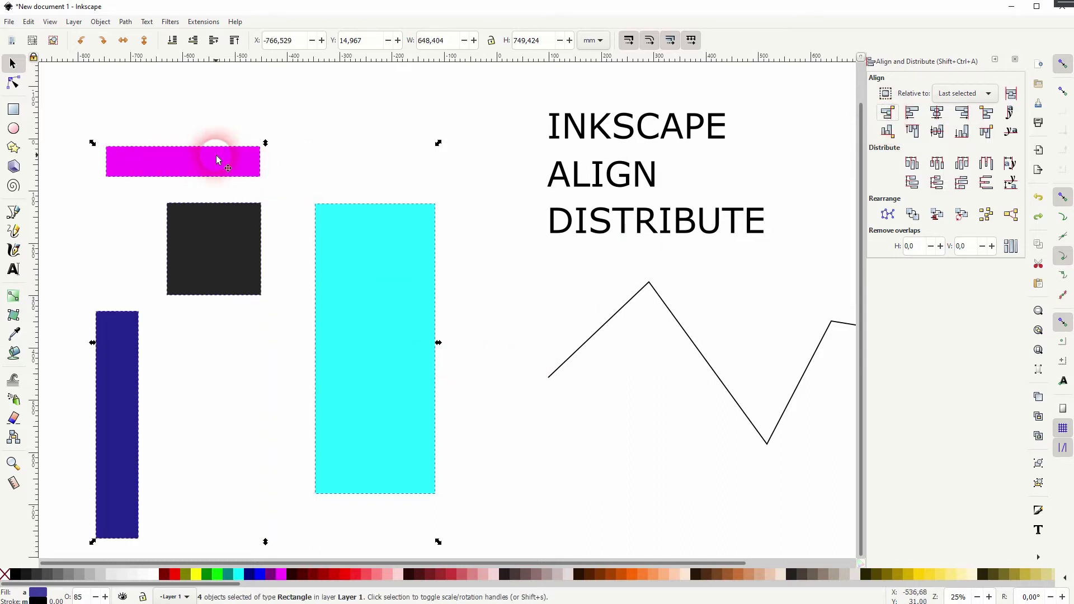
left_click(971, 93)
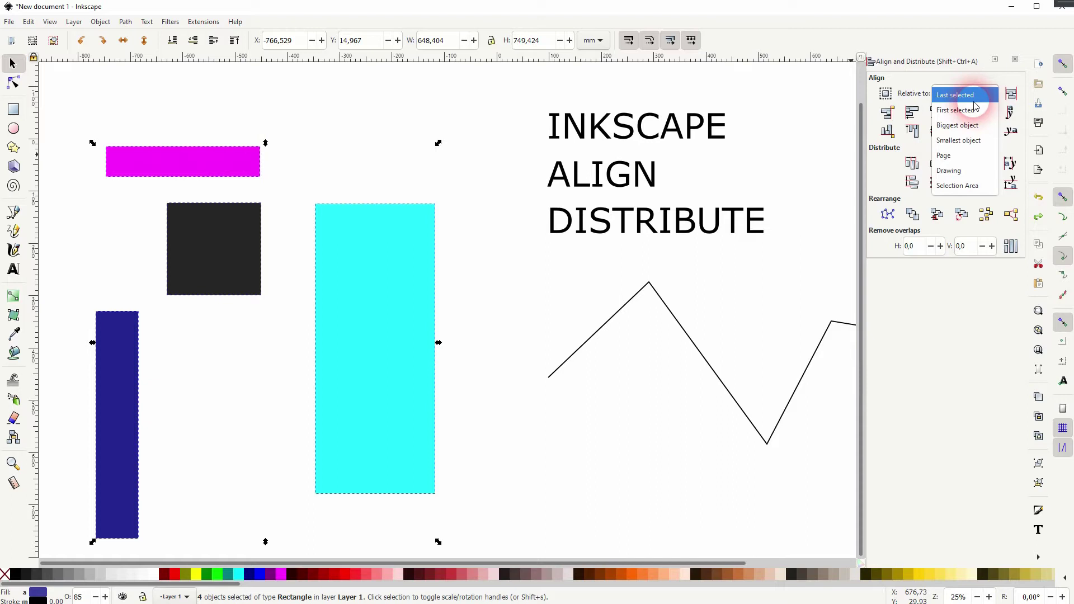
- Switch to First selected, try aligning right edges to the magenta bar's left edge, then undo
left_click(973, 109)
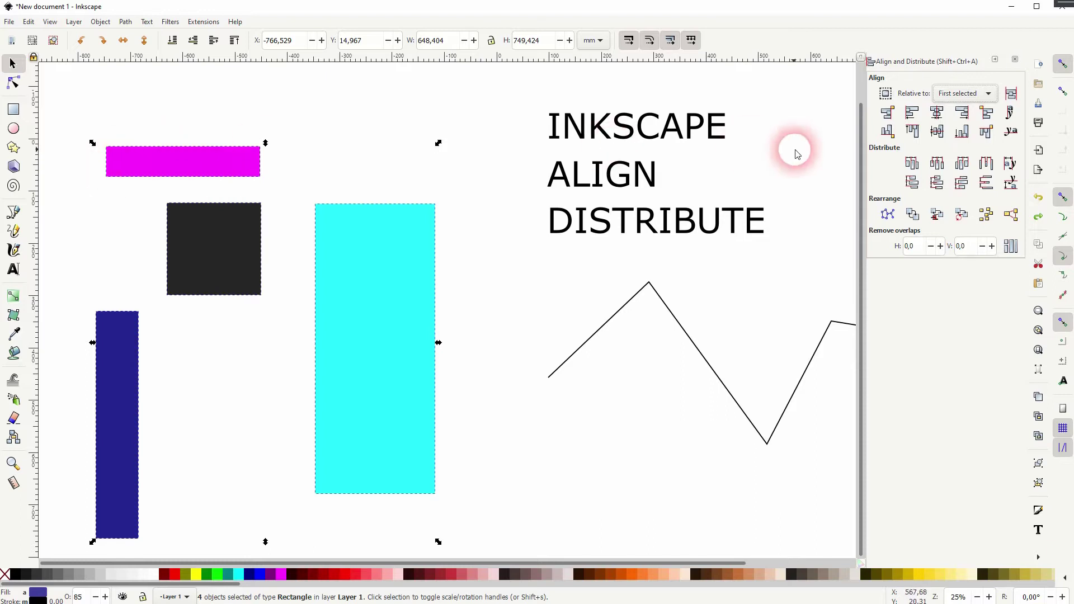
left_click(888, 113)
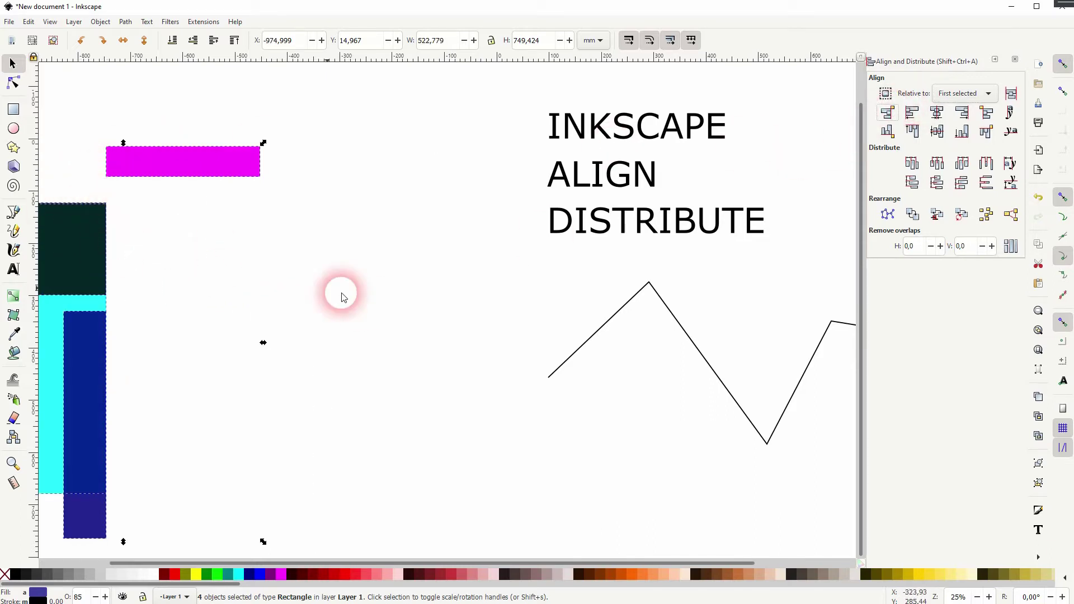
key("ctrl+z")
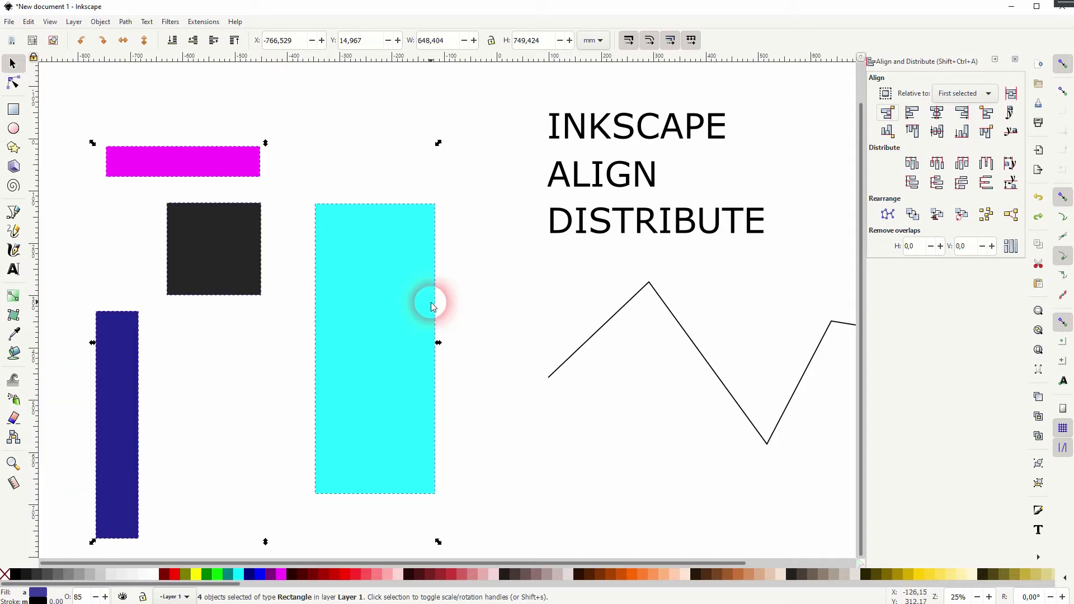
- Set Relative to: Biggest object, then move the magenta bar slightly higher and left
left_click(990, 94)
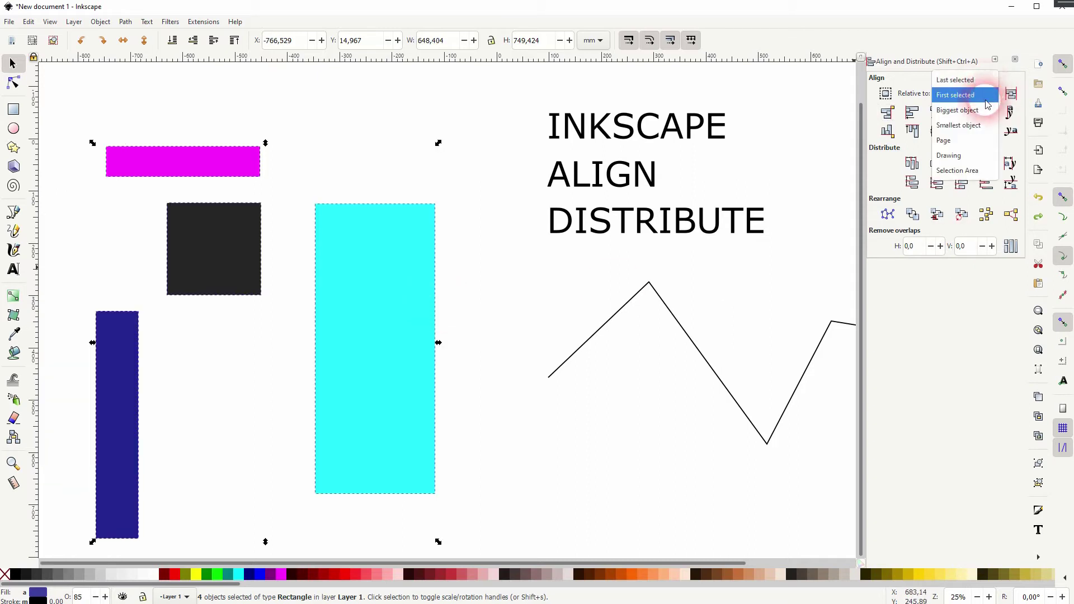
left_click(985, 110)
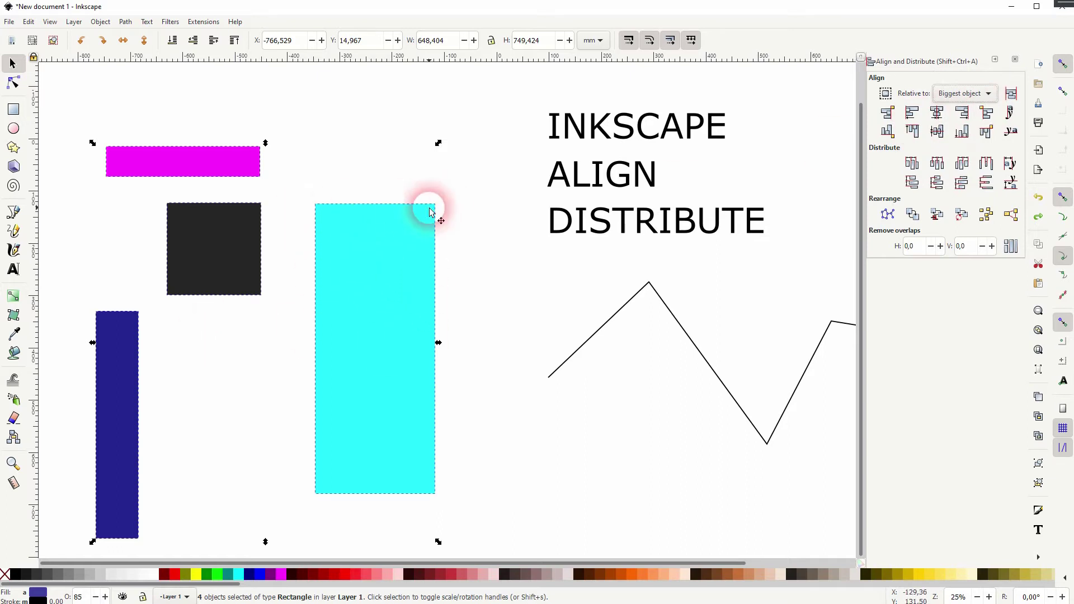
left_click(486, 238)
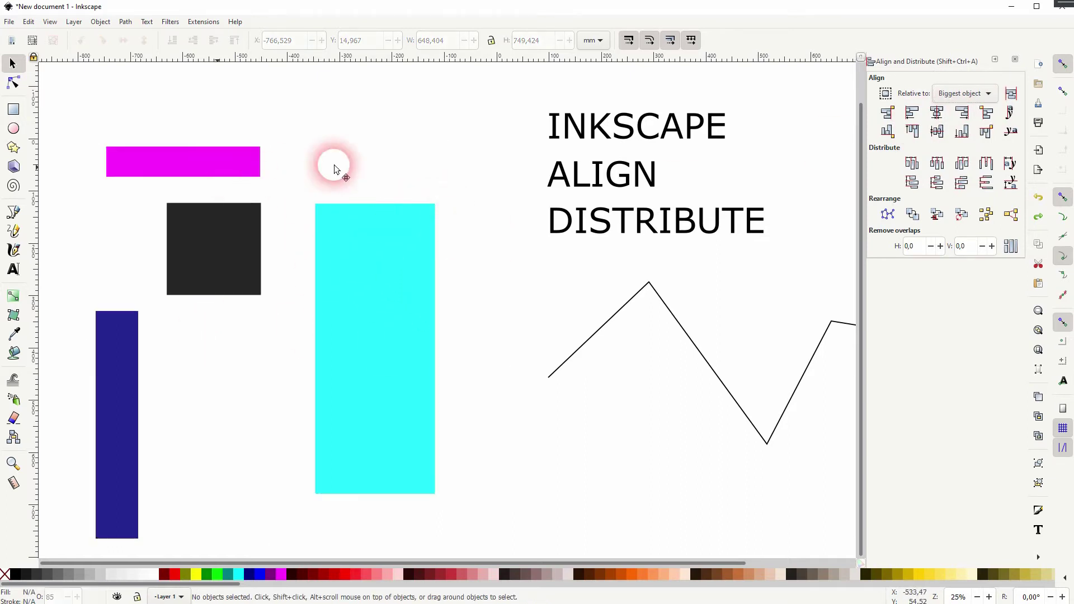
left_click_drag(334, 164, 204, 146)
- Select all four rectangles, try aligning right edges to the cyan rectangle's left edge, then undo
left_click_drag(62, 97, 474, 558)
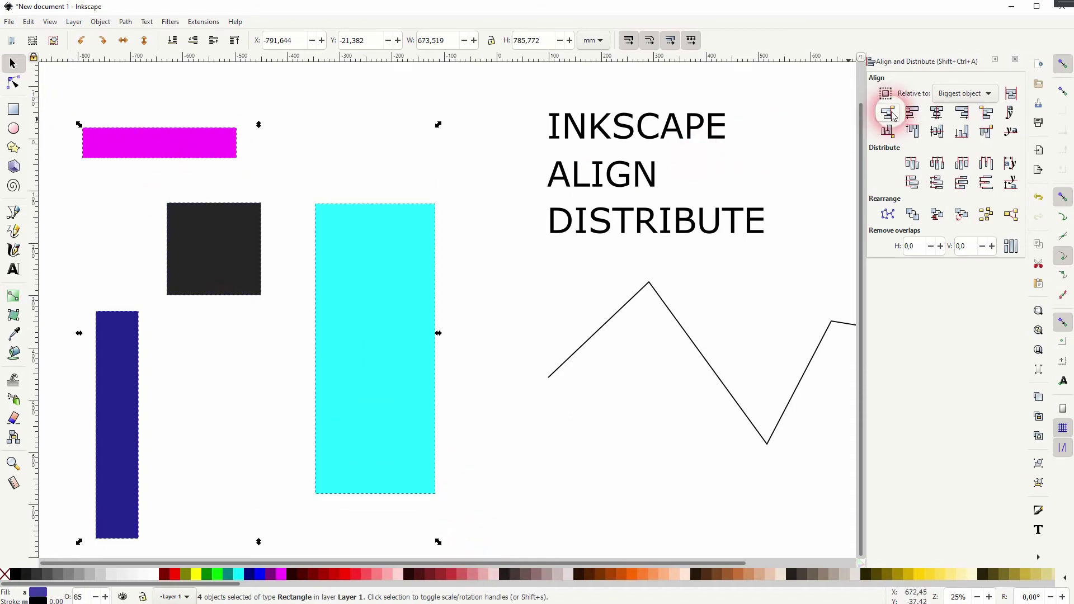
left_click(94, 141)
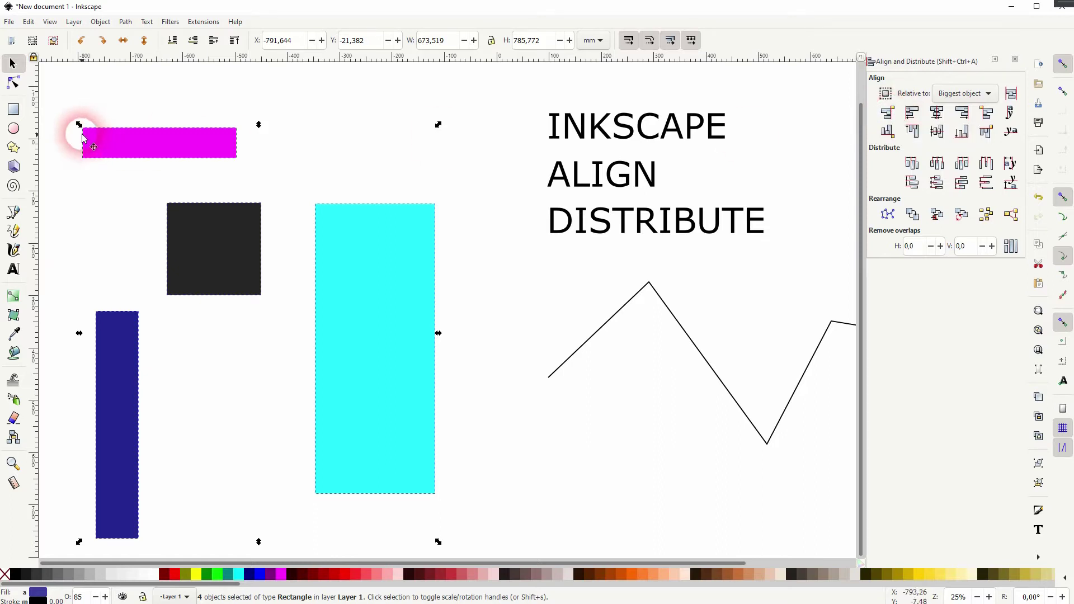
left_click(887, 113)
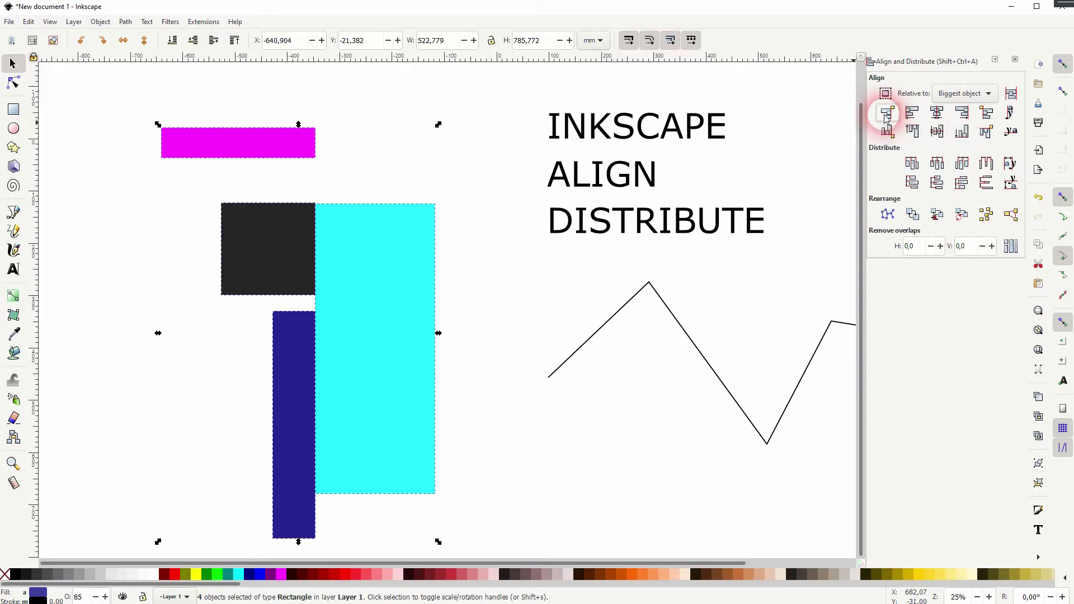
key("ctrl+z")
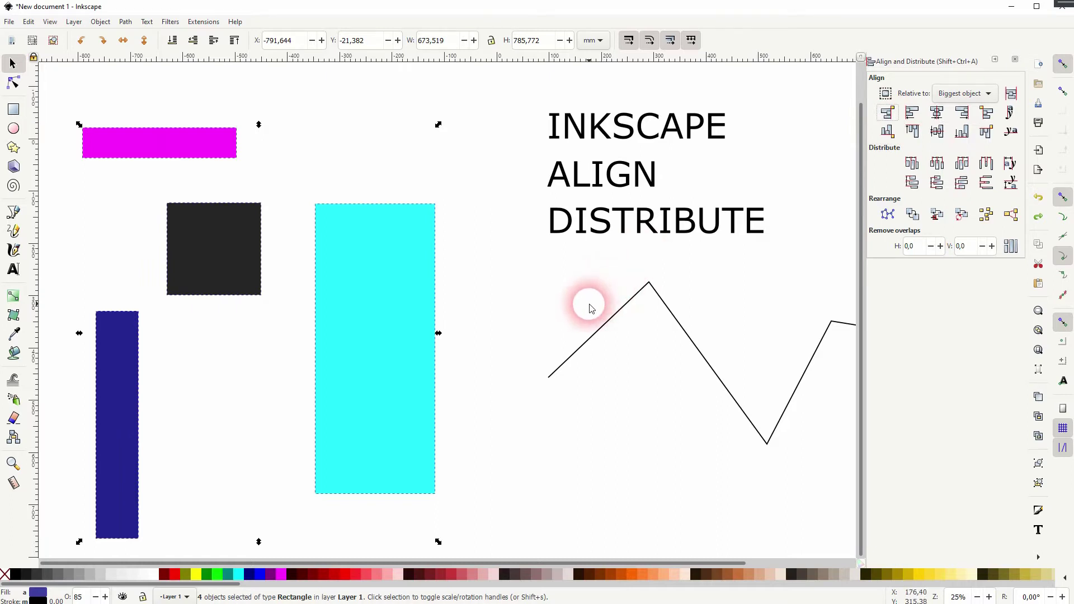
- Keeping Biggest object, try placing rectangles beside the cyan rectangle and aligning their right edges
left_click(959, 92)
left_click(979, 96)
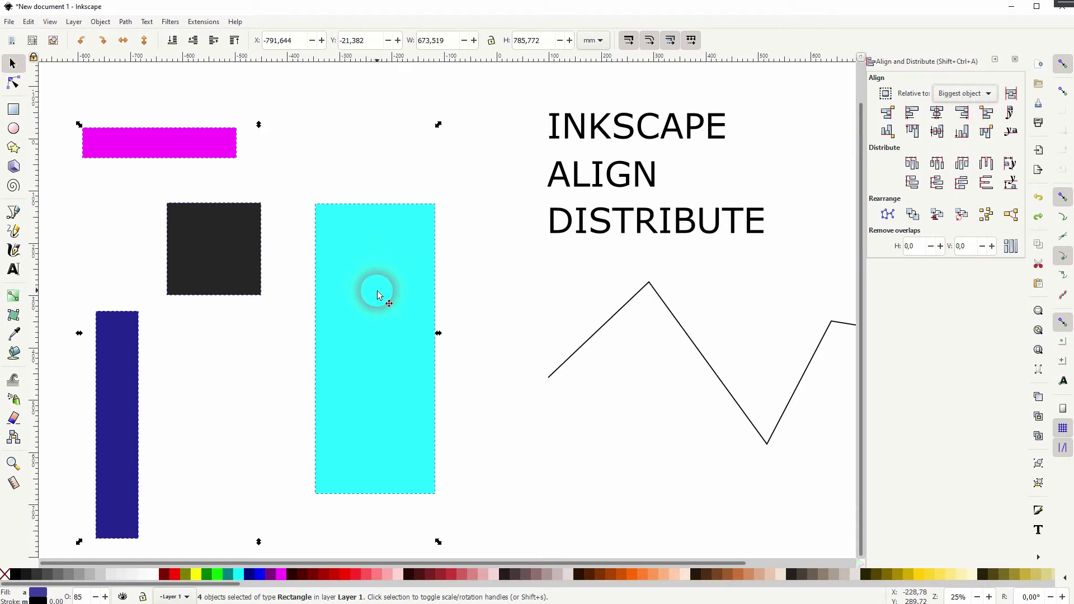
left_click(887, 118)
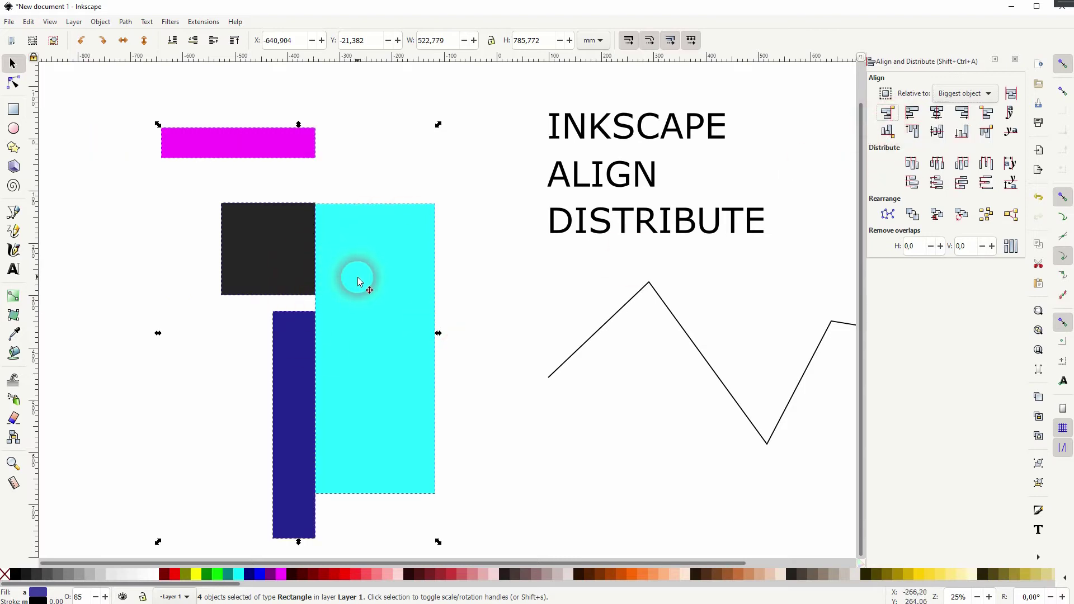
left_click(488, 255)
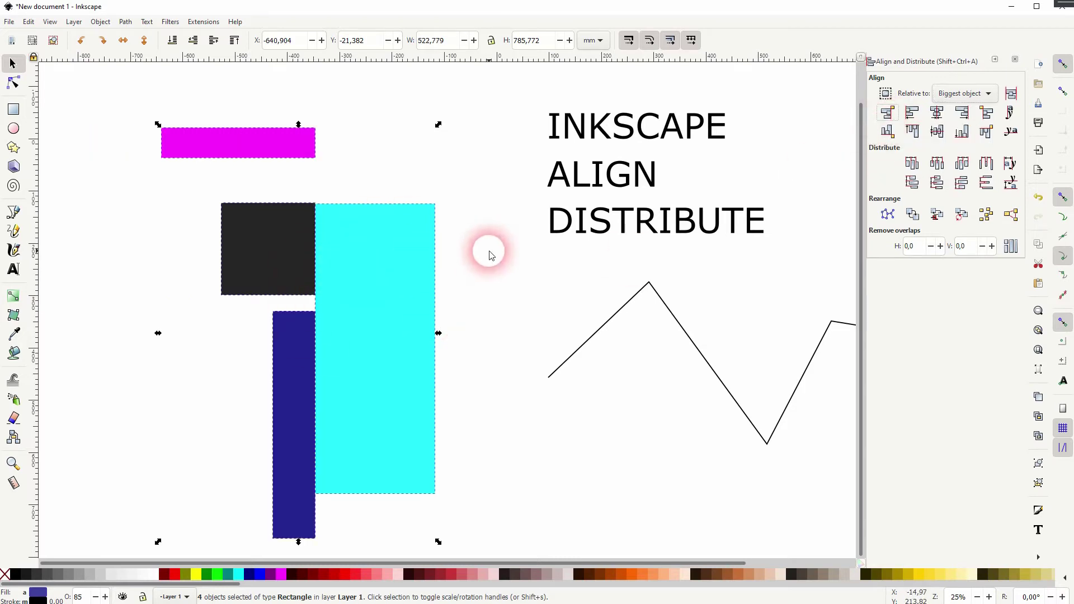
left_click(985, 115)
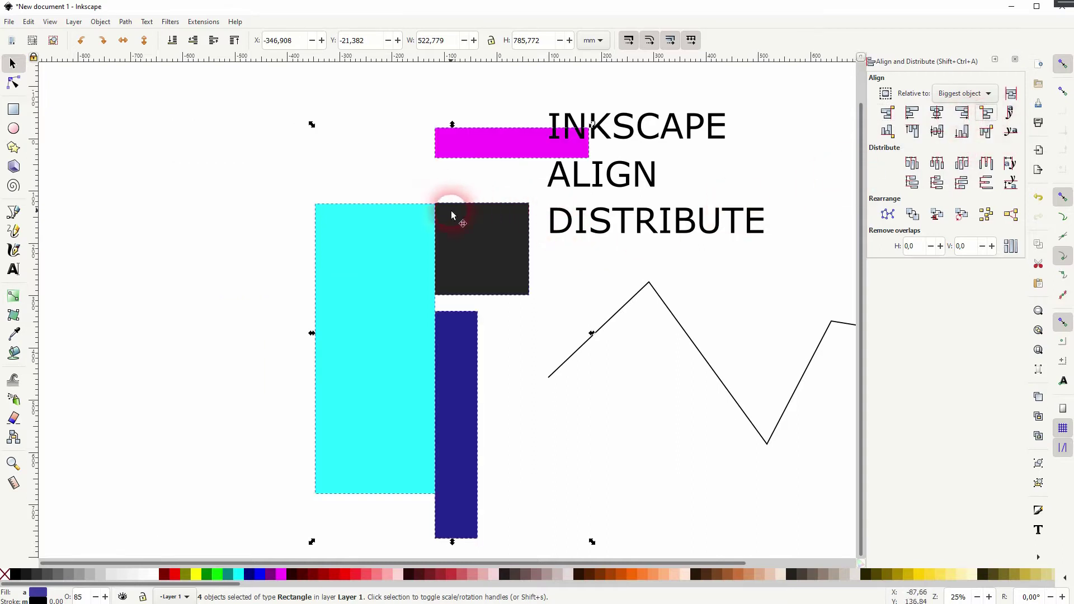
left_click(962, 115)
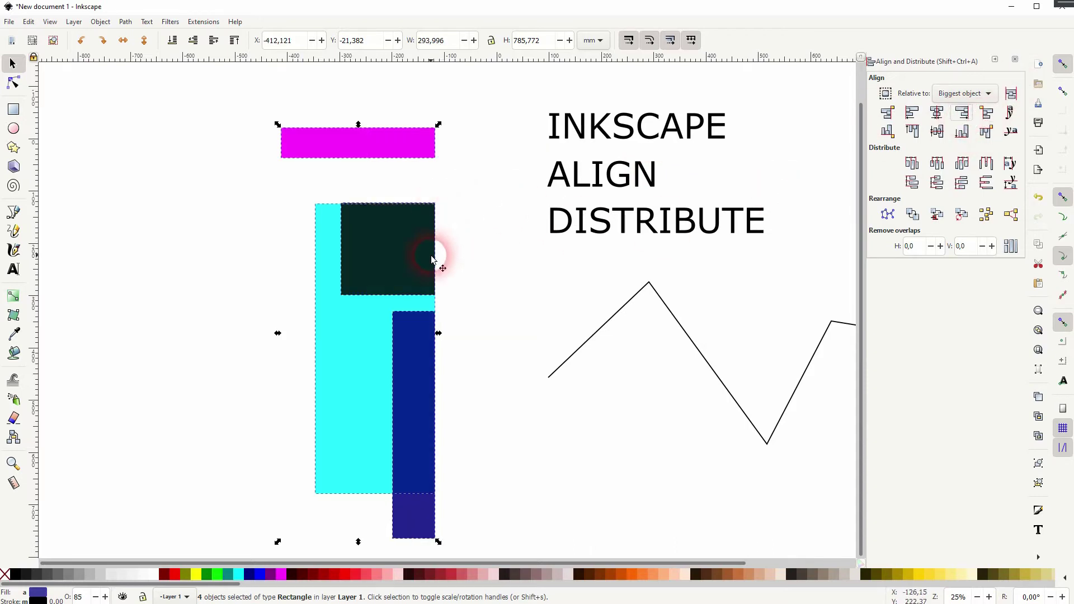
- Try left-aligning, centering on the vertical axis and distributing horizontally, then undo
left_click(911, 112)
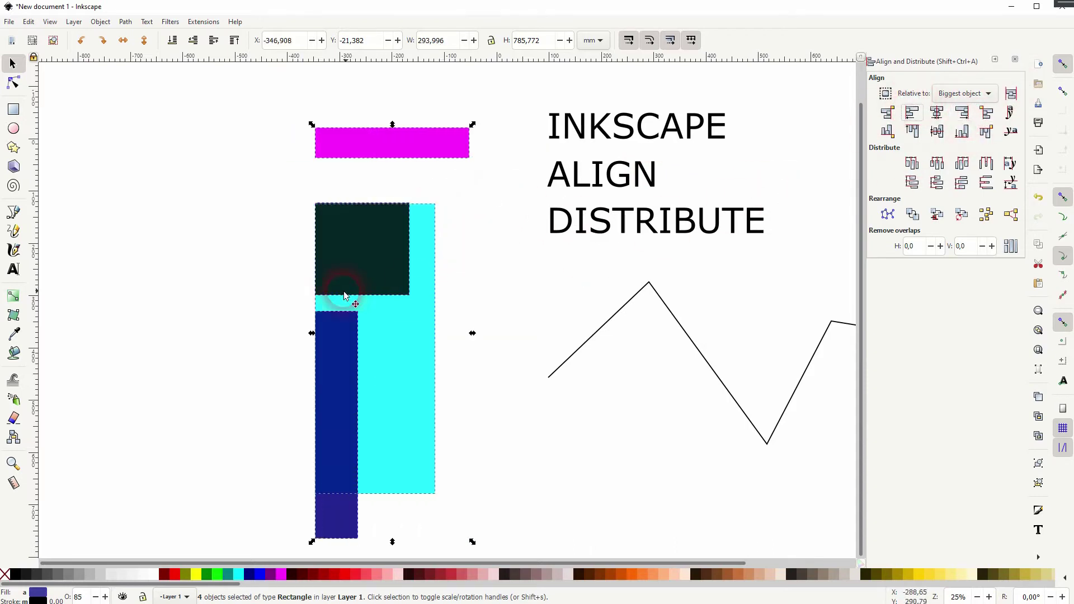
left_click(937, 112)
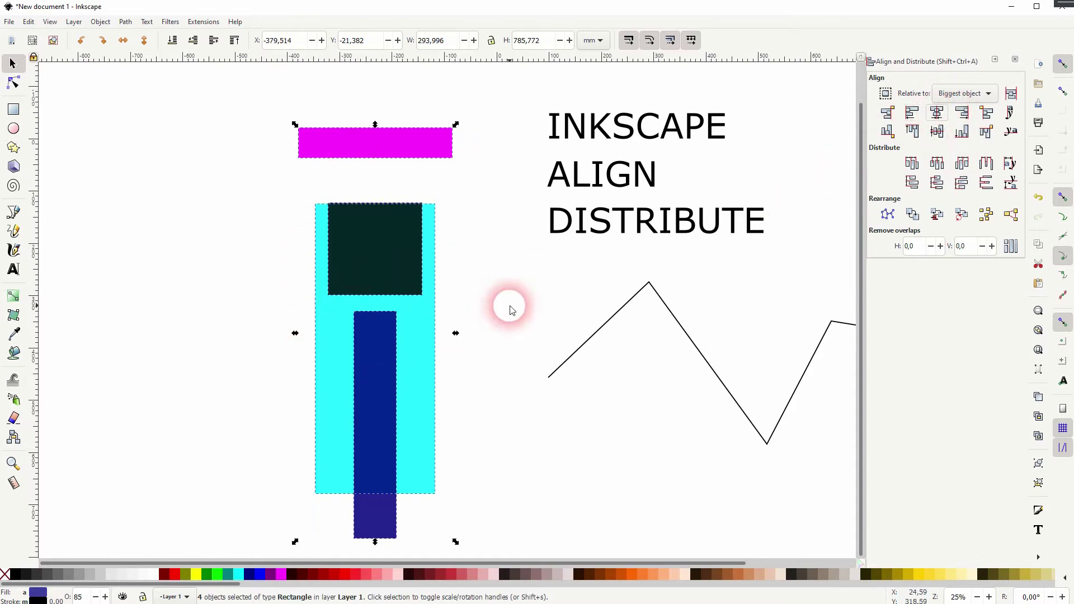
left_click(949, 161)
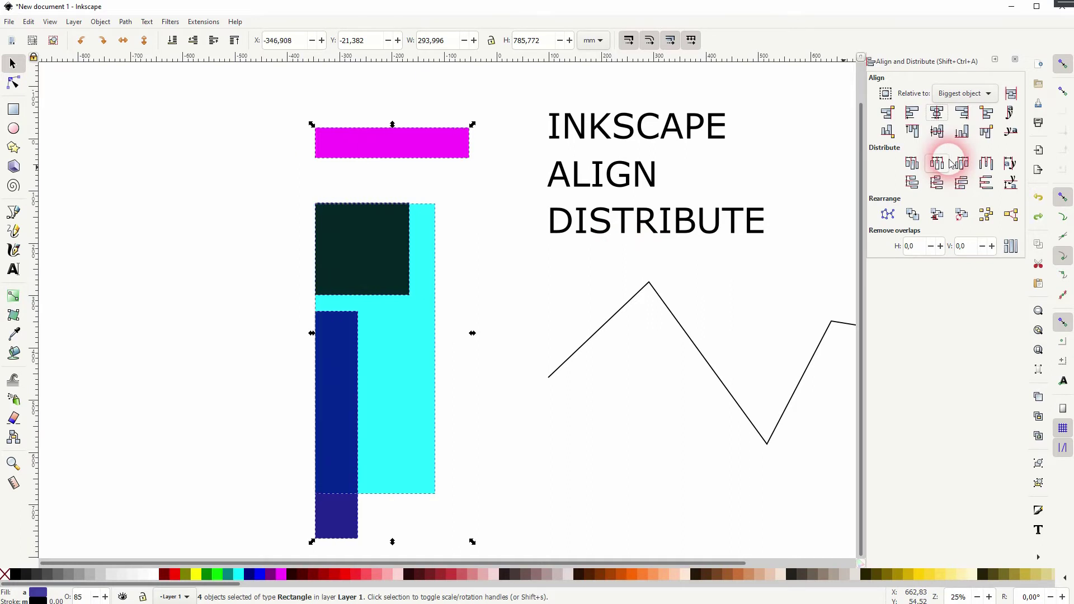
key("ctrl+z")
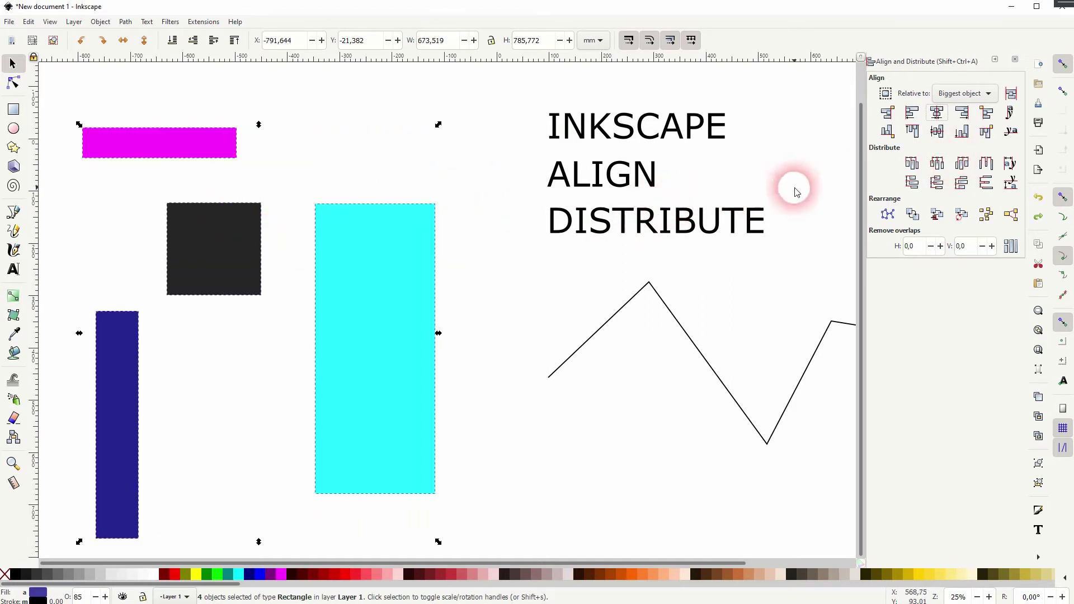
- Use Smallest object as reference, trying left, right, centre and adjacent alignments to the magenta rectangle, then undo
left_click(963, 94)
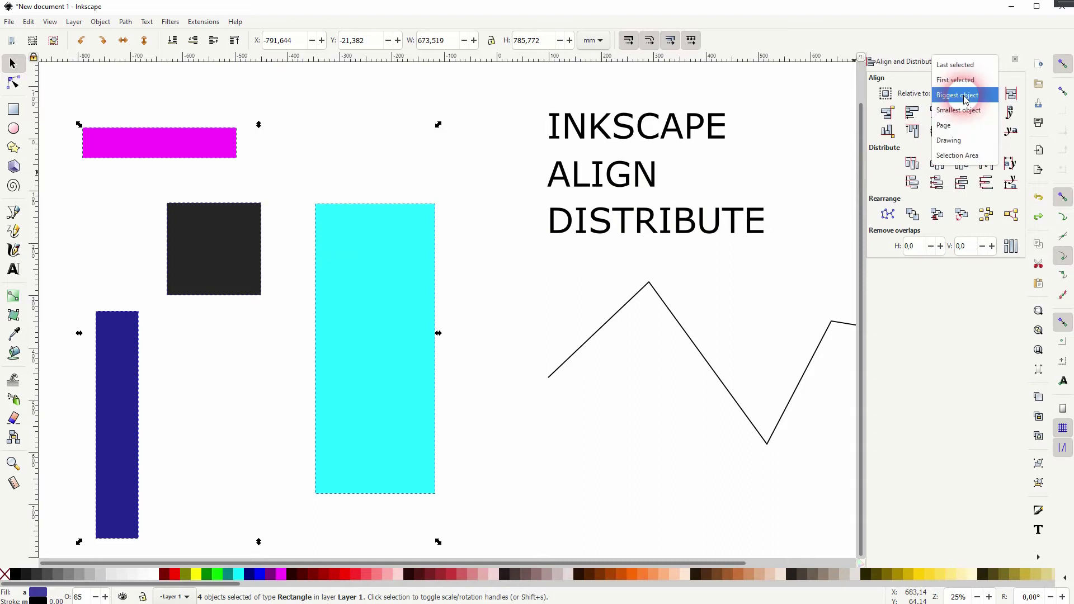
left_click(971, 110)
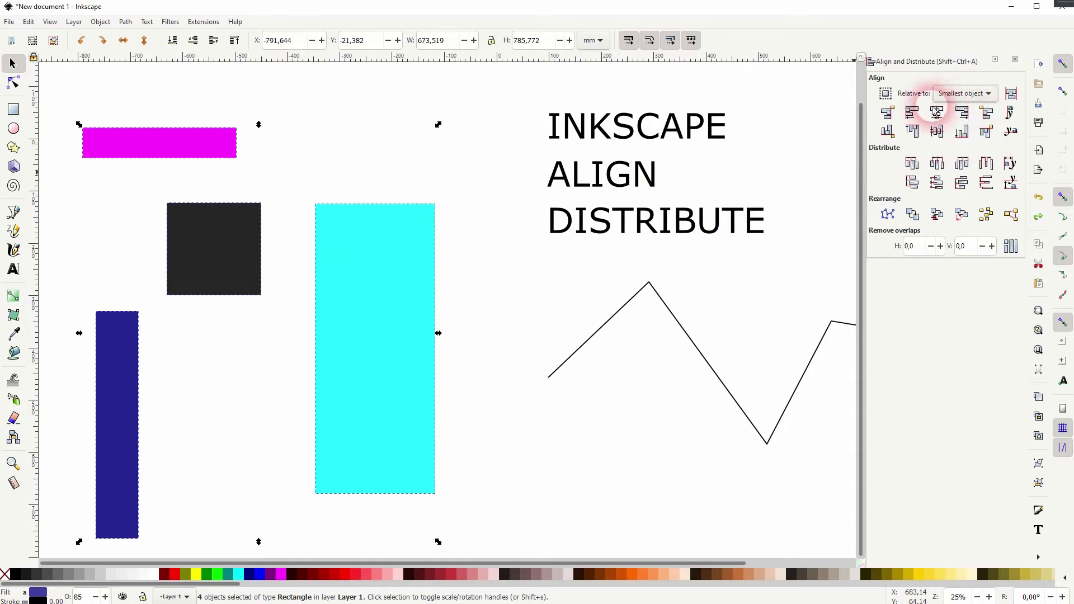
left_click(888, 113)
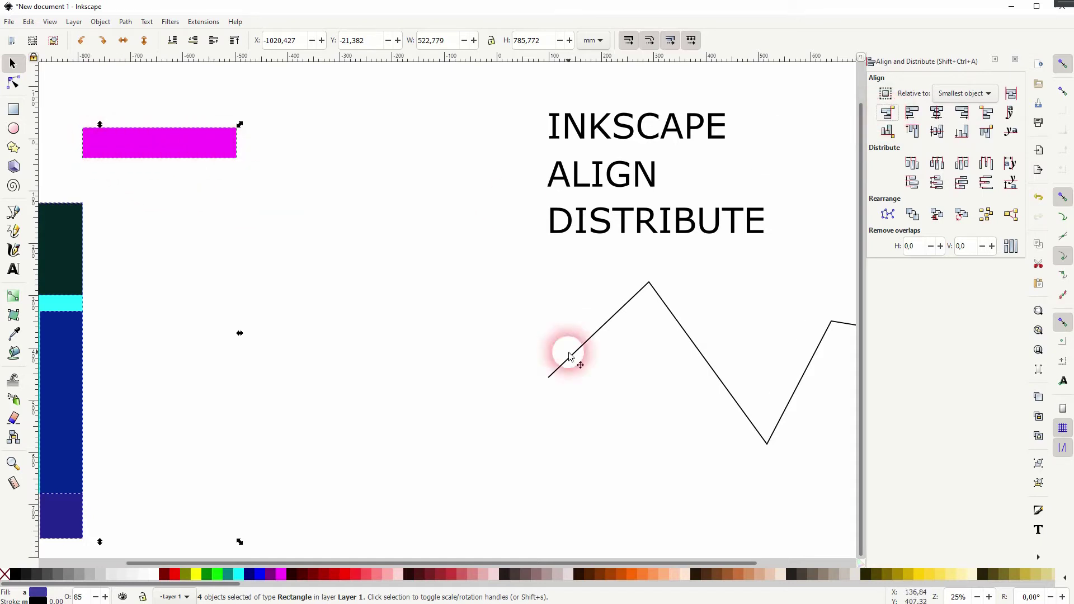
left_click(911, 114)
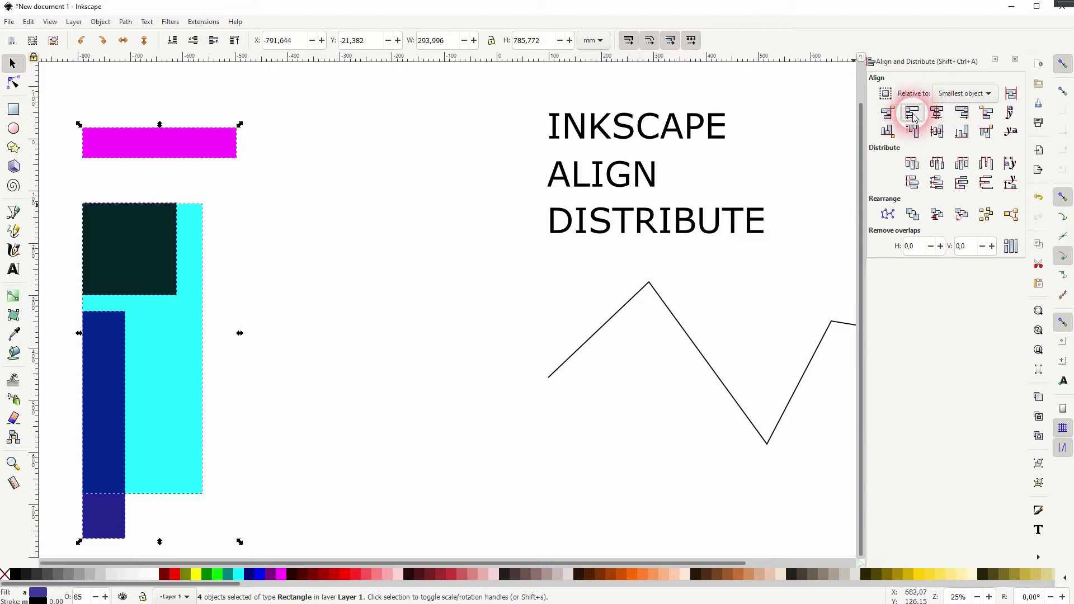
left_click(962, 114)
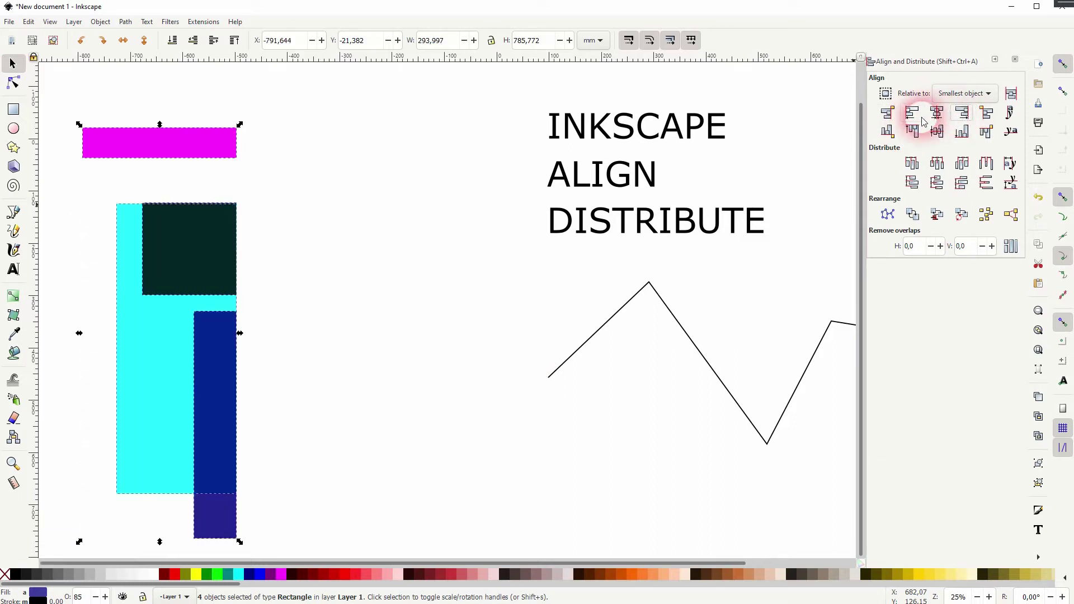
left_click(937, 114)
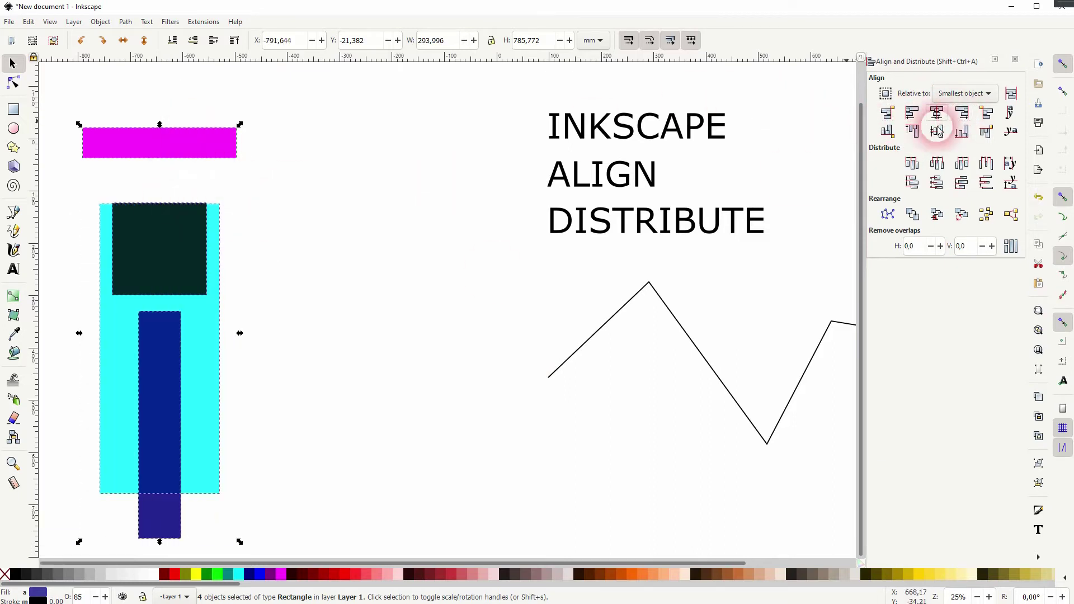
left_click(996, 116)
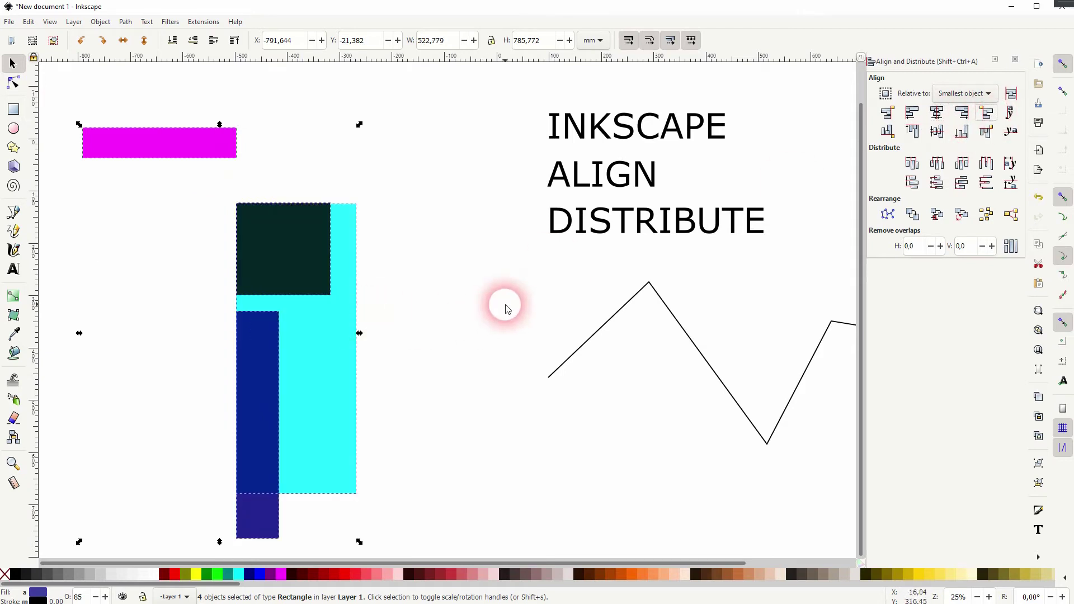
key("ctrl+z")
key("ctrl+z")
key("ctrl+z")
key("ctrl+z")
key("ctrl+z")
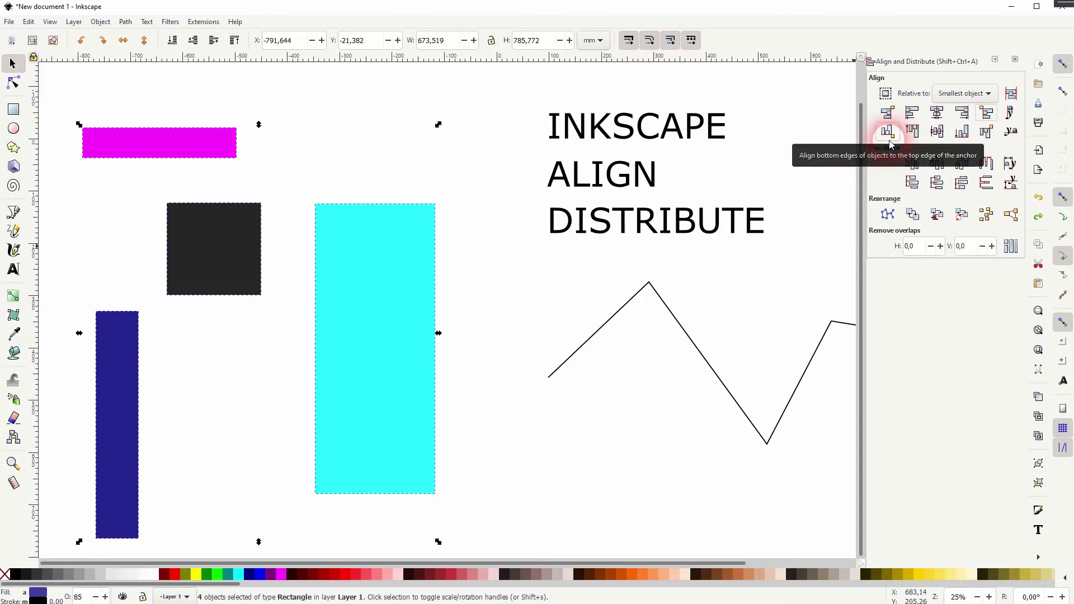
- Set Relative to: Selection Area and move the rectangles' bottoms onto the selection's top edge
left_click(963, 93)
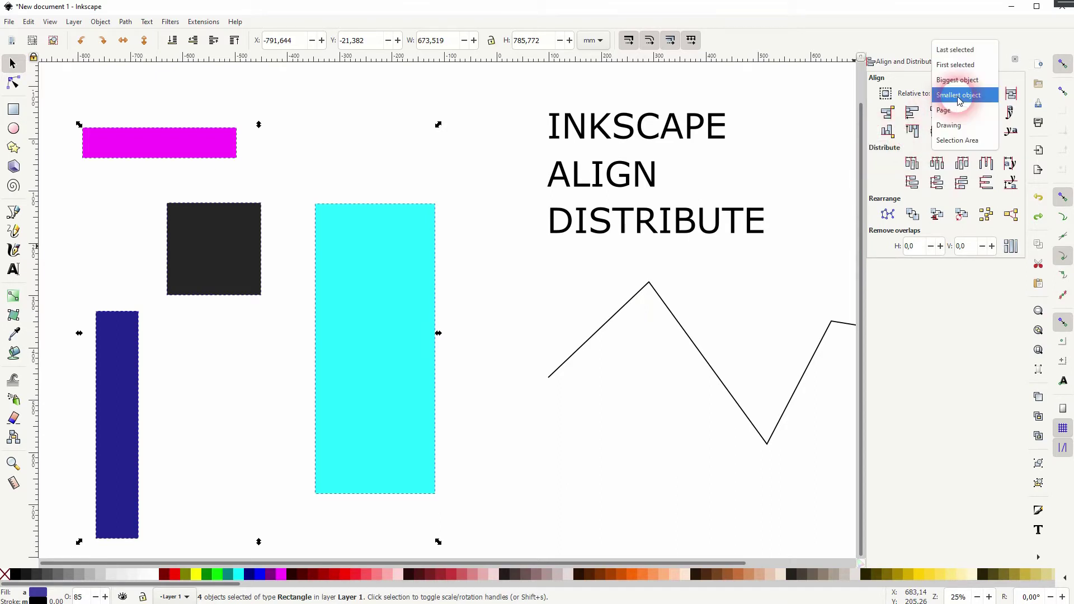
left_click(970, 140)
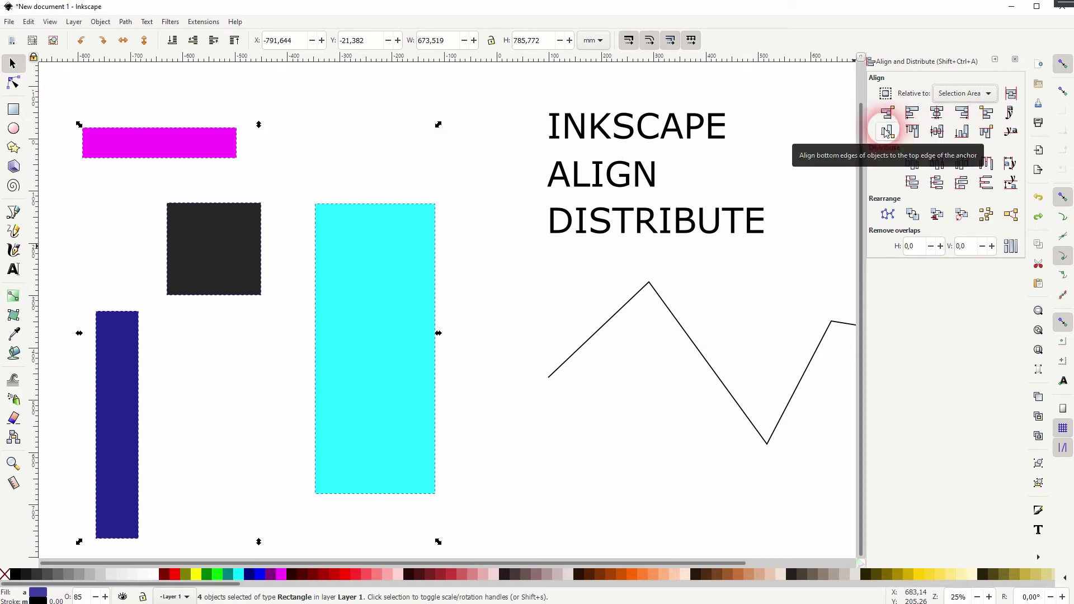
left_click(886, 131)
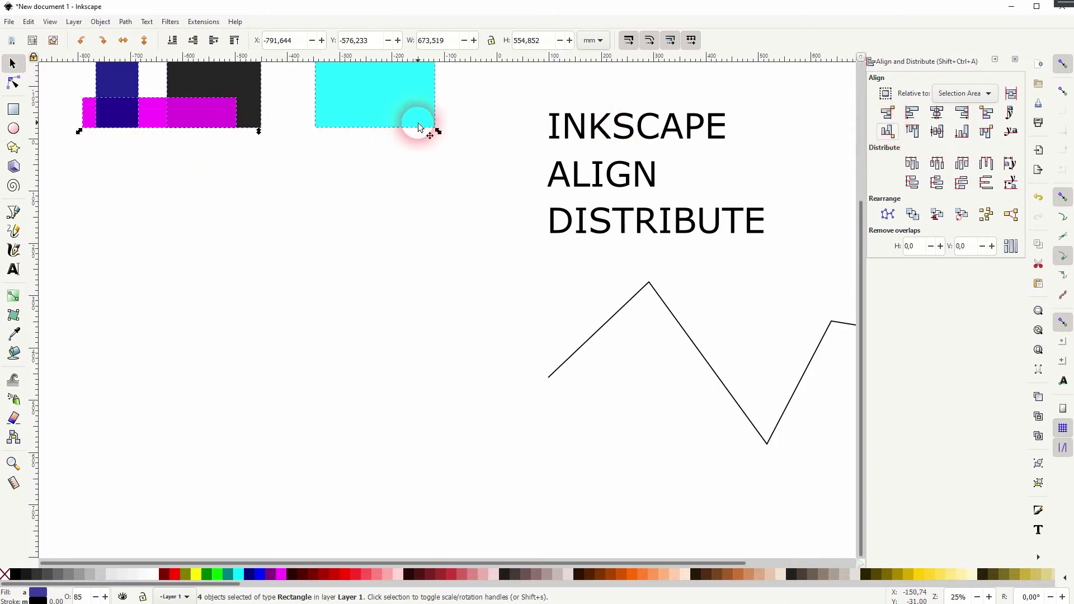
scroll(425, 127, "down", 5)
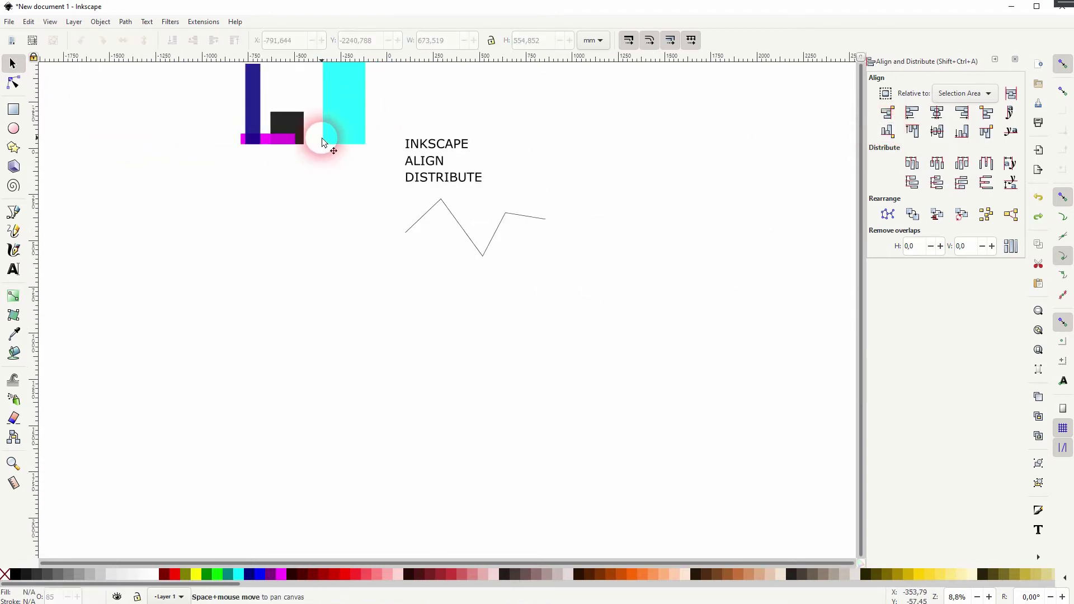
scroll(352, 272, "up", 4)
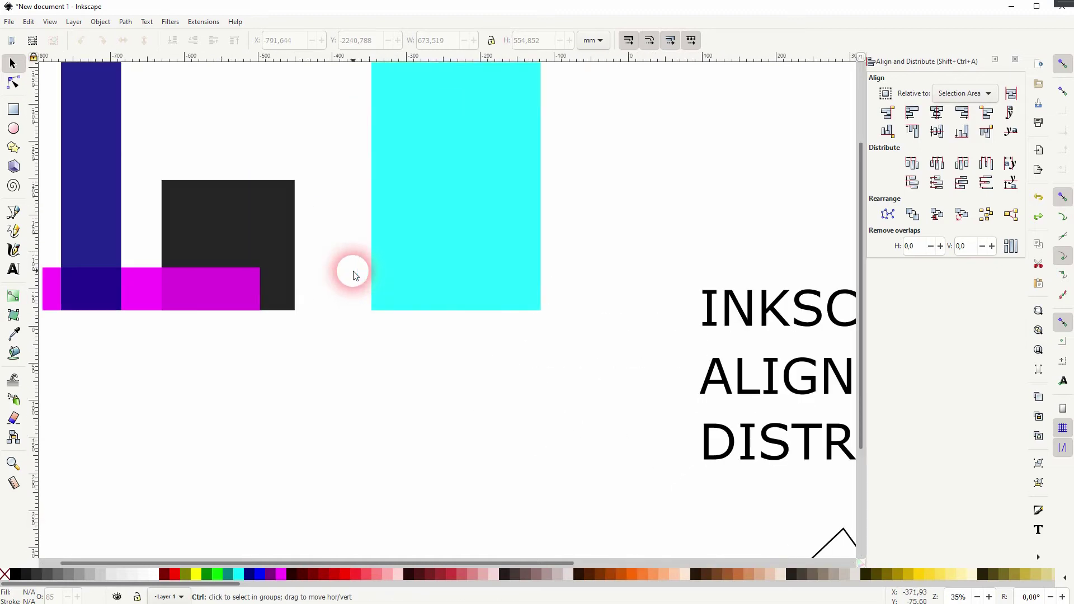
scroll(355, 272, "down", 3)
scroll(354, 272, "up", 1)
left_click_drag(368, 287, 394, 323)
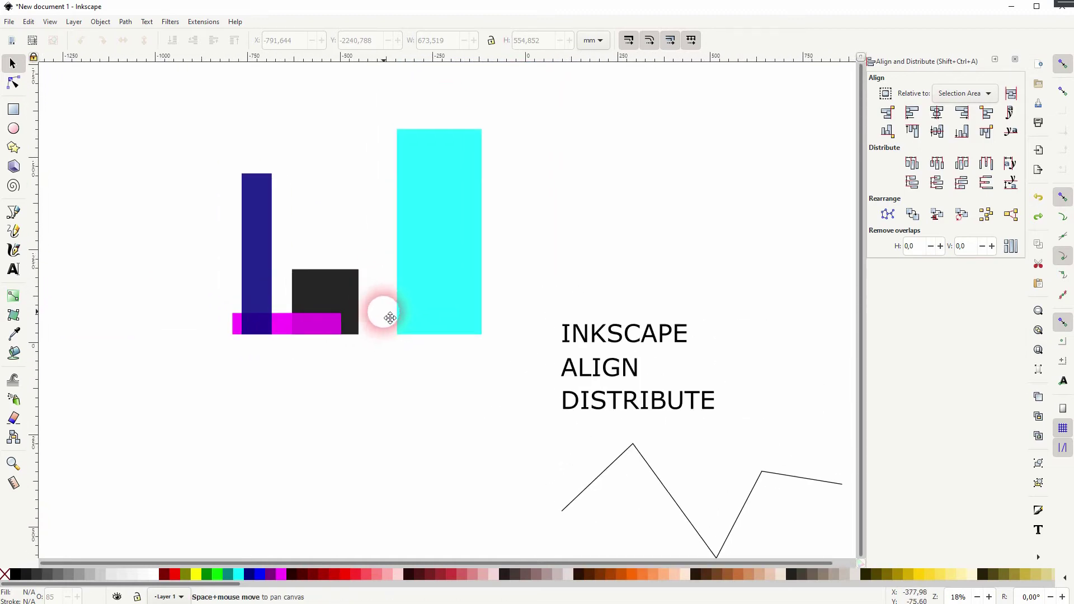
- Twice align the four rectangles' tops to the selection's bottom edge, then reselect all four
left_click_drag(208, 351, 544, 109)
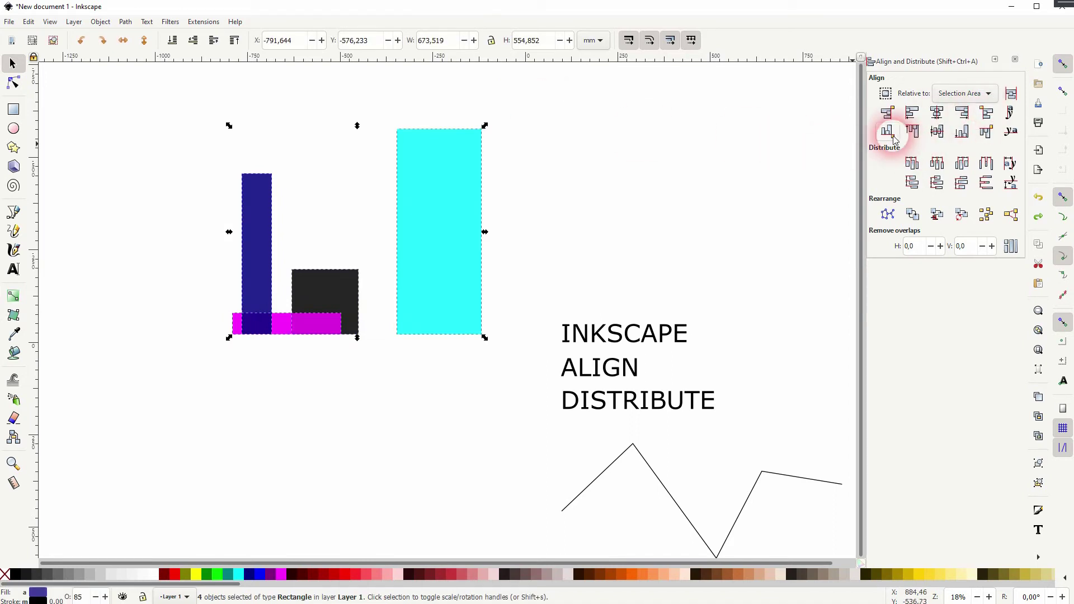
left_click(986, 131)
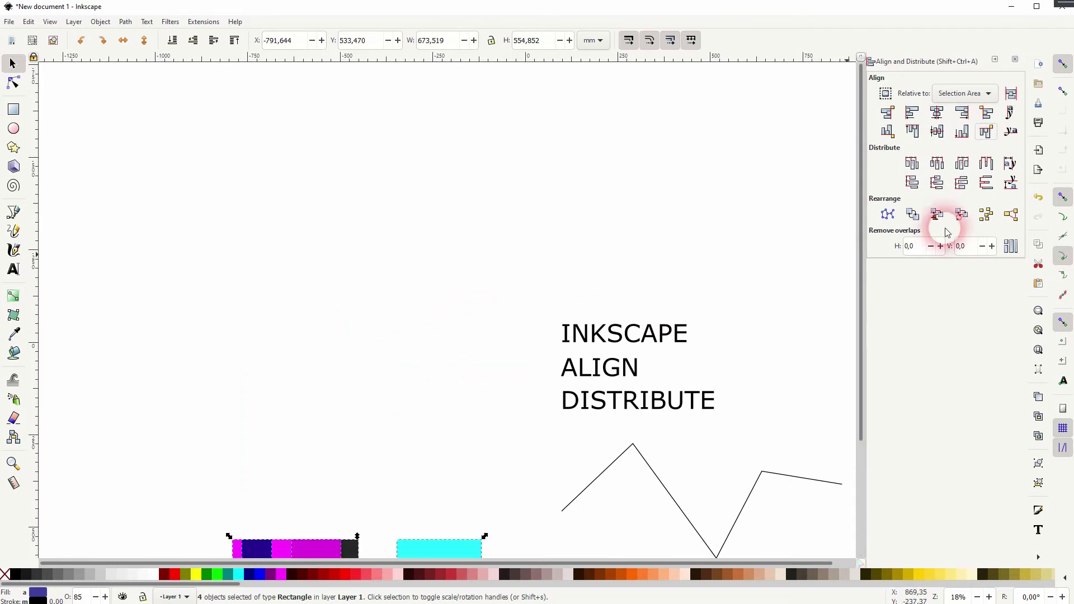
left_click(451, 412)
left_click_drag(451, 412, 424, 163)
left_click_drag(123, 237, 465, 481)
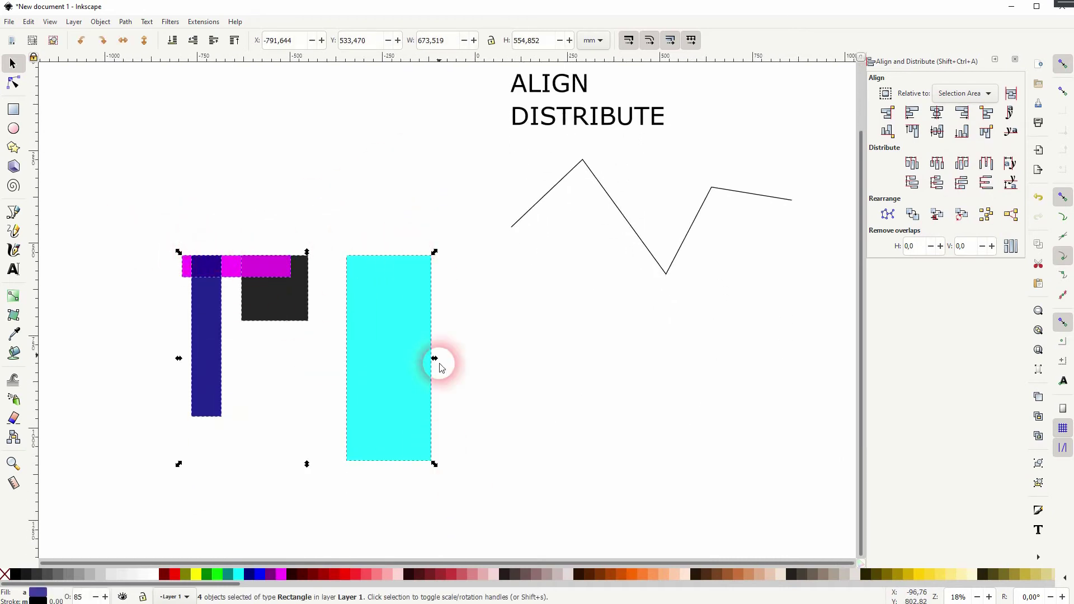
left_click(986, 131)
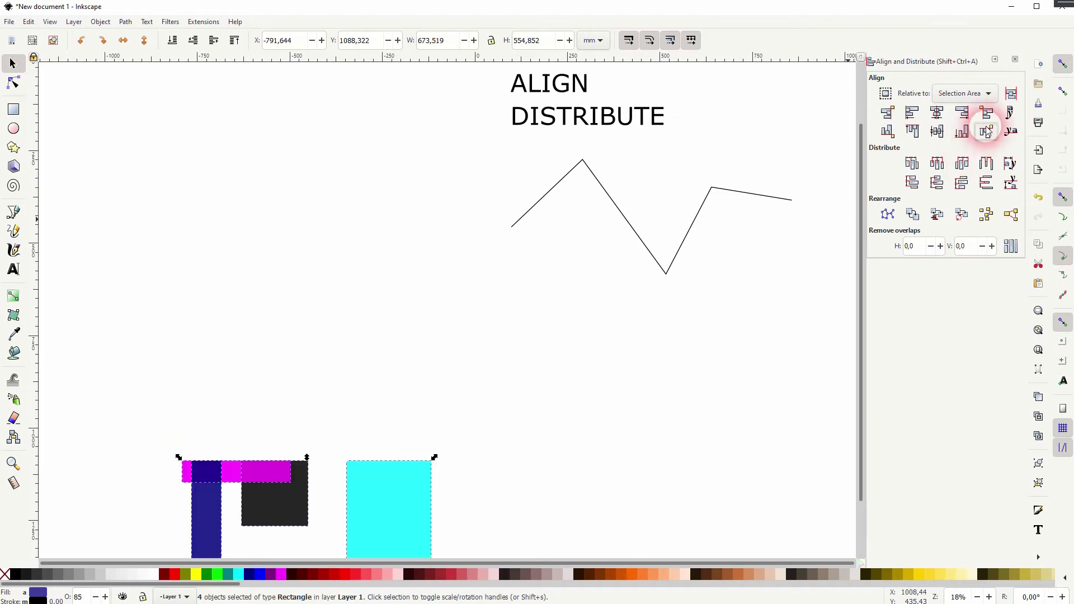
left_click(497, 498)
scroll(501, 501, "down", 5)
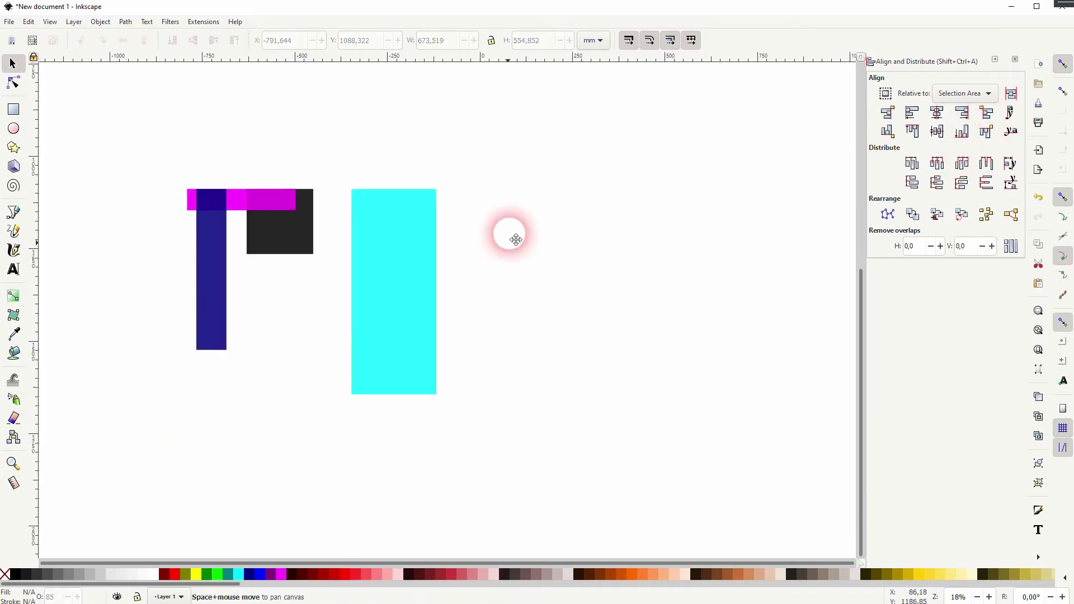
left_click_drag(145, 140, 509, 414)
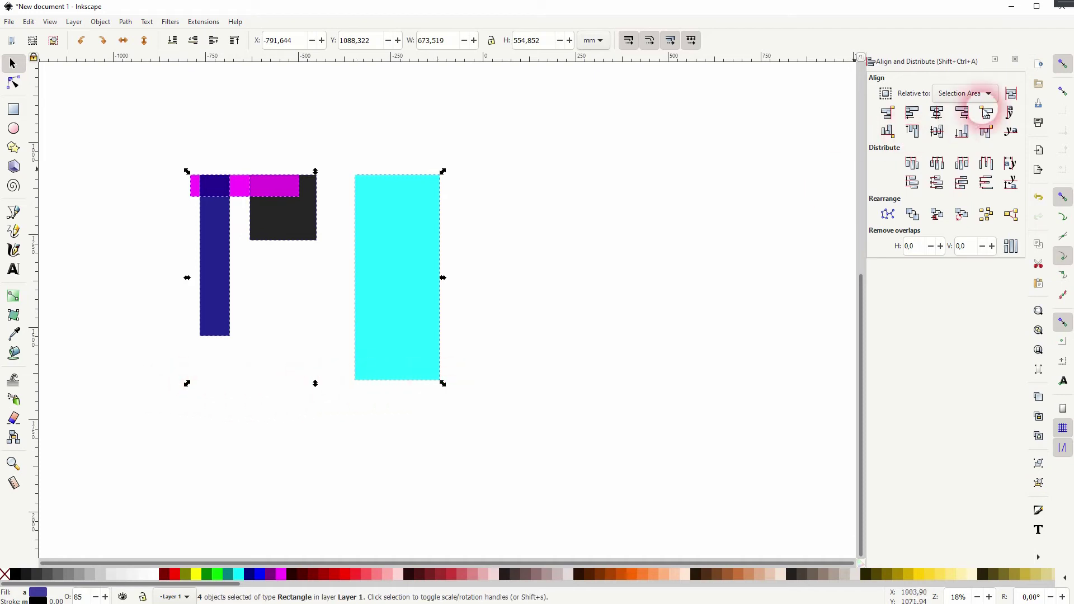
- Shift the rectangles down once more, undo it, and bring the rectangles, texts and zigzag into view
left_click(986, 132)
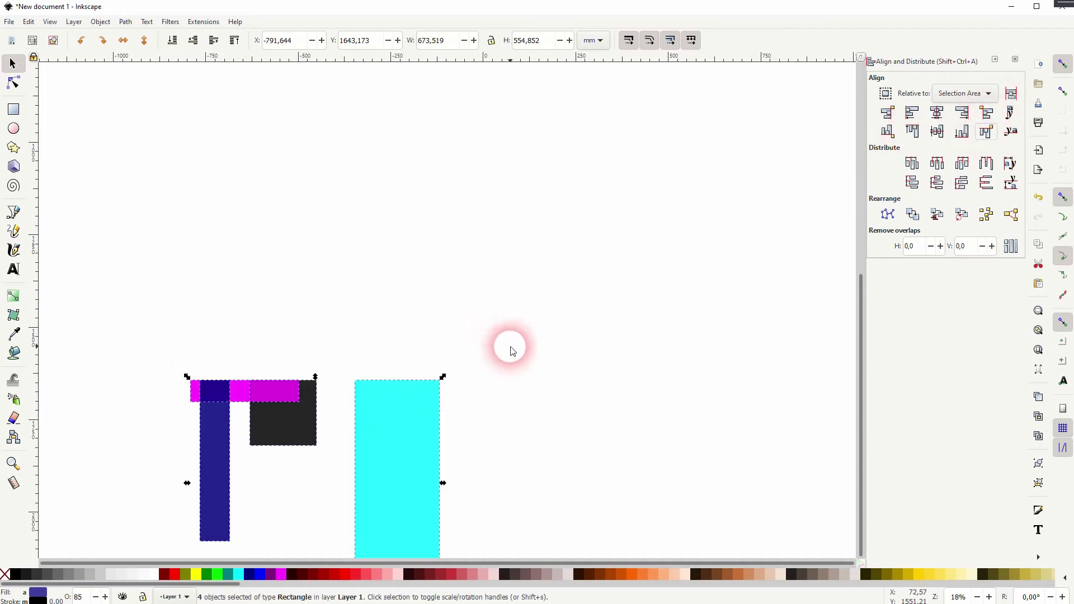
key("ctrl+z")
key("ctrl+z")
key("ctrl+z")
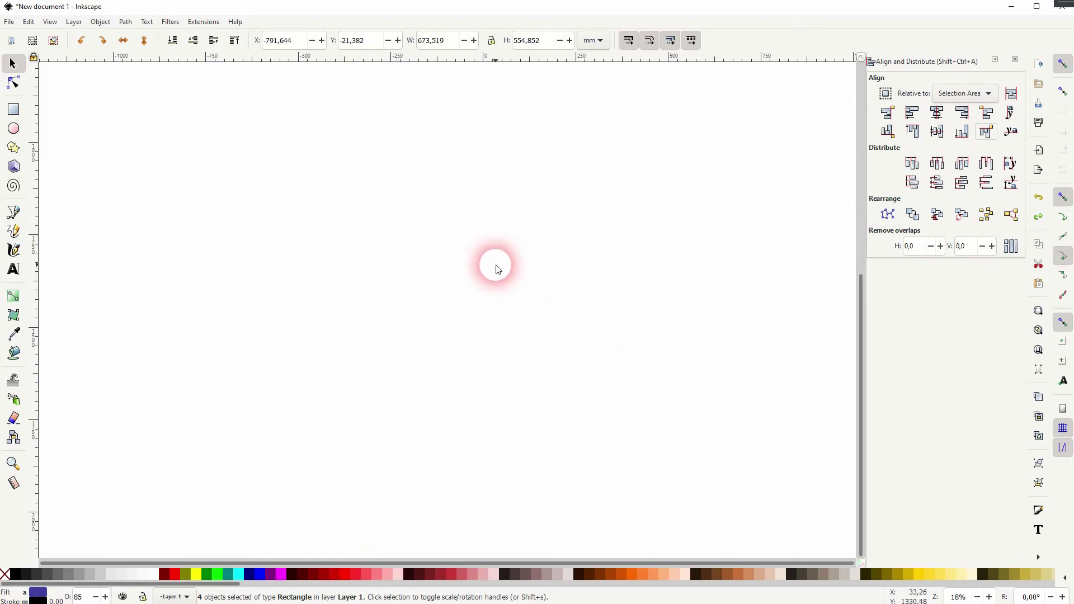
left_click(494, 264)
left_click_drag(439, 195, 403, 529)
scroll(425, 403, "up", 3)
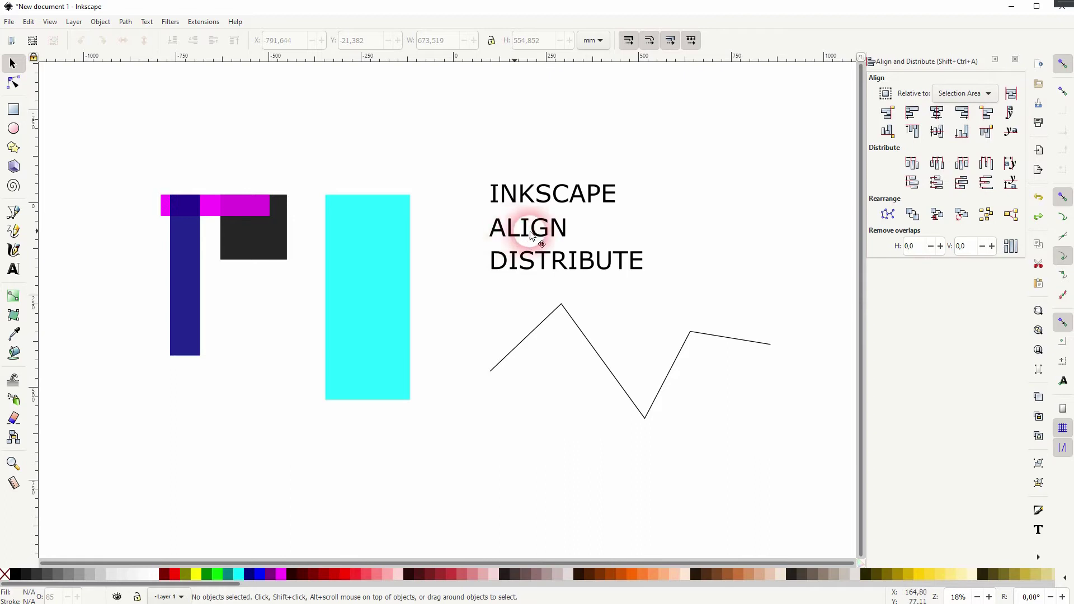
- Move ALIGN and DISTRIBUTE rightward, then left-align all three text lines
left_click_drag(531, 235, 636, 234)
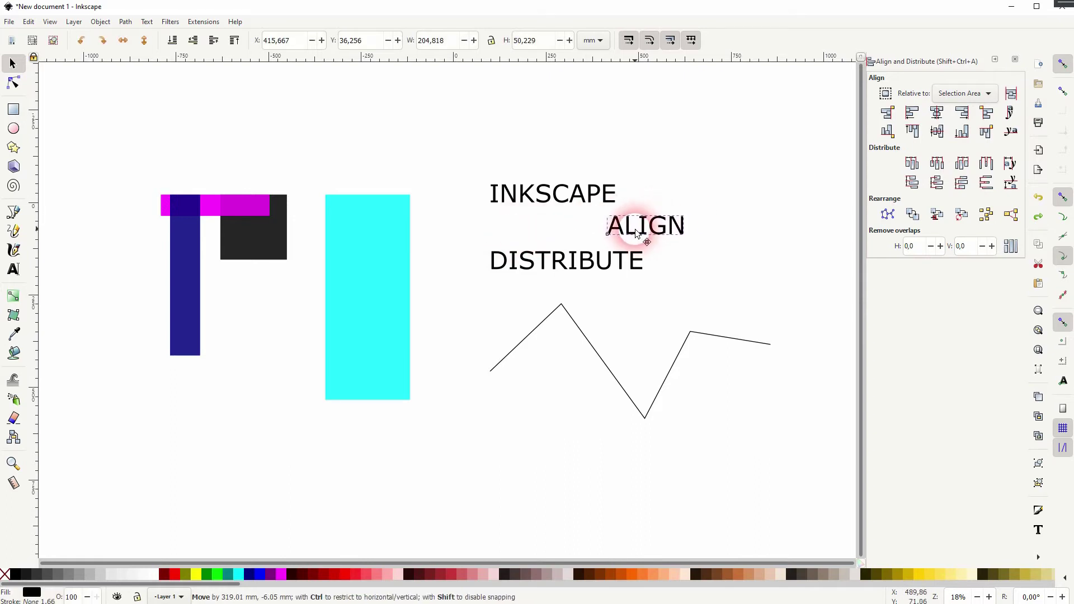
left_click_drag(572, 267, 609, 280)
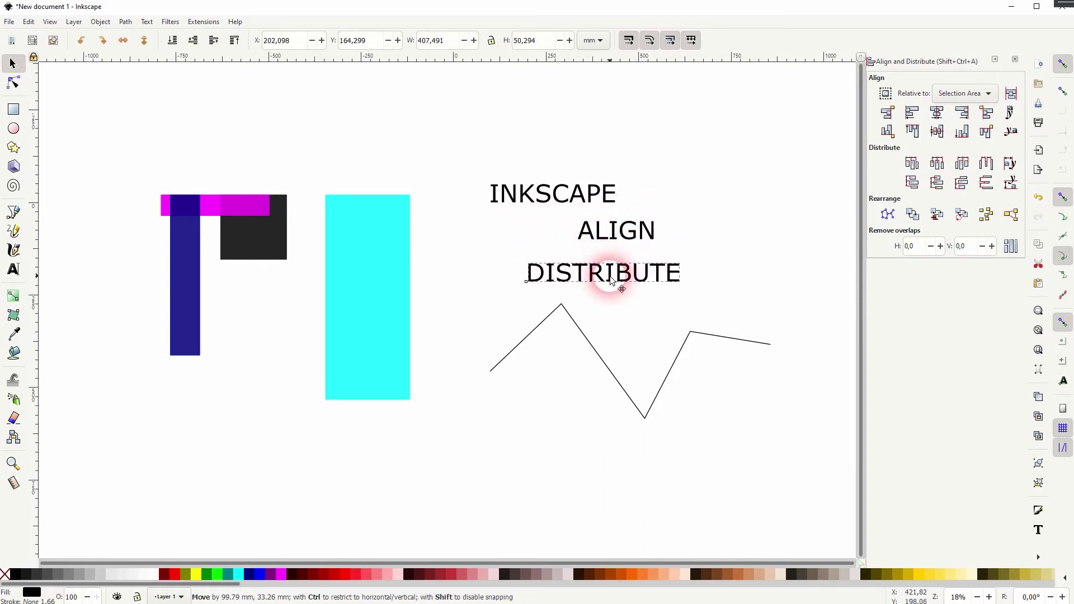
left_click_drag(451, 140, 708, 303)
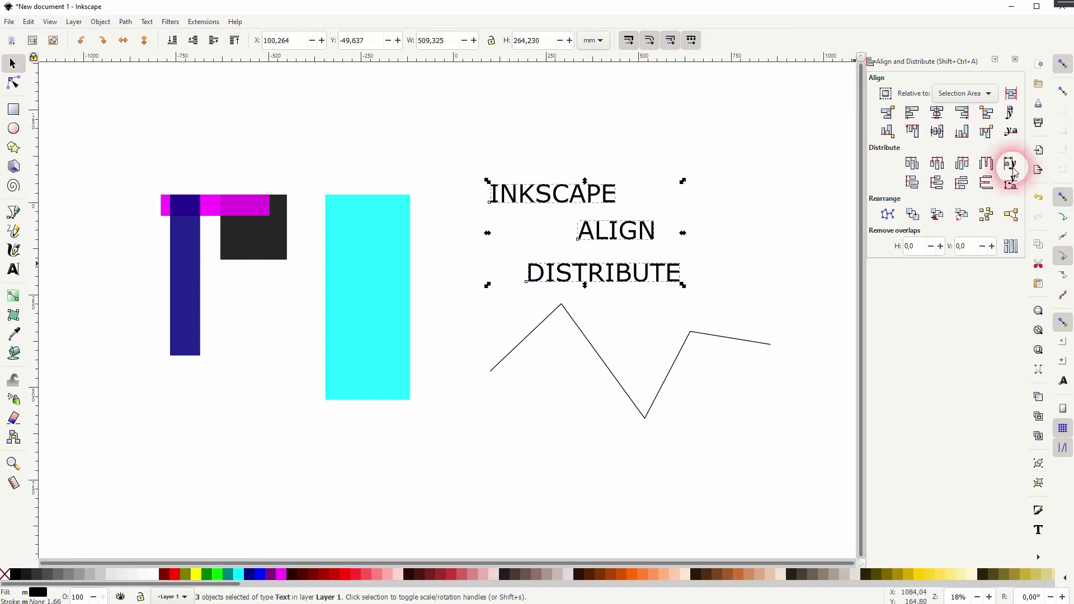
left_click(1010, 114)
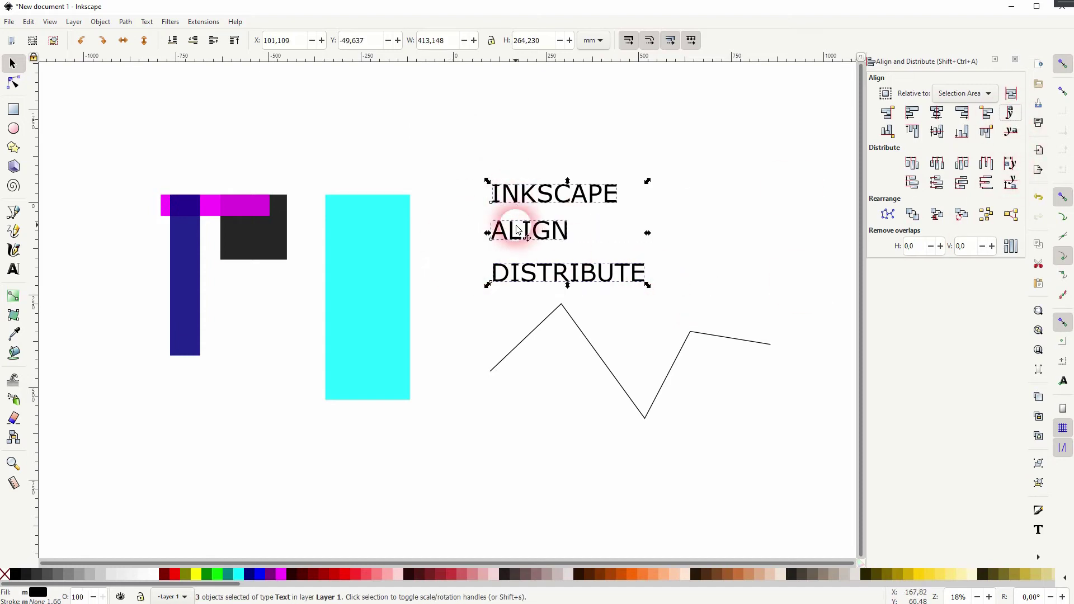
- Stagger the texts by moving ALIGN right and DISTRIBUTE up to the upper right
left_click(698, 233)
left_click_drag(519, 244, 673, 231)
left_click_drag(607, 274, 822, 171)
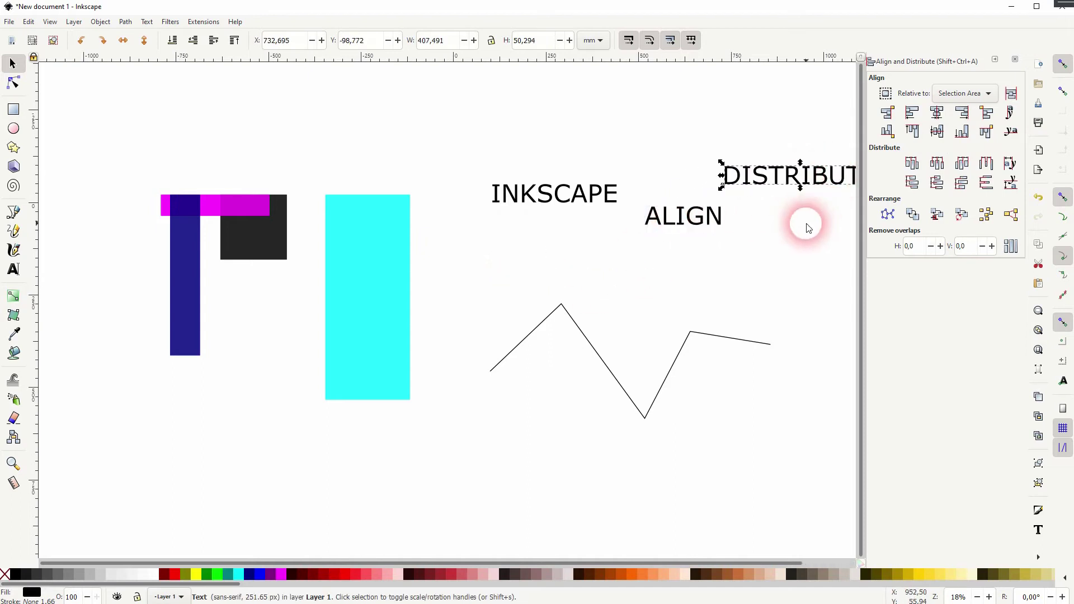
- Select INKSCAPE, ALIGN and DISTRIBUTE and line them up in one horizontal row
scroll(559, 279, "right", 5)
scroll(559, 280, "up", 1)
left_click_drag(280, 166, 671, 280)
left_click(1007, 160)
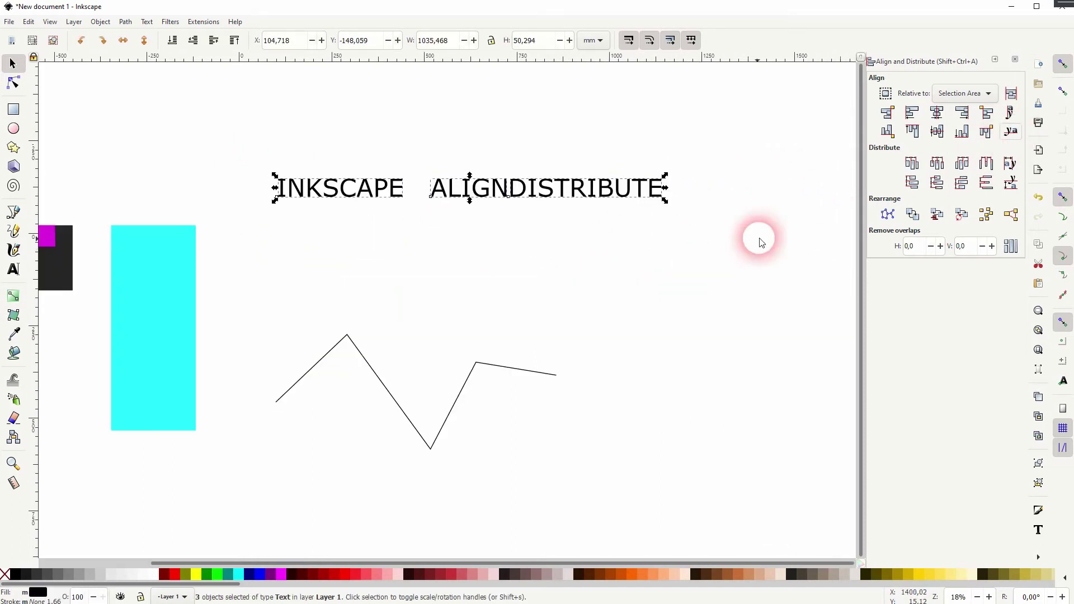
left_click(693, 271)
- Spread DISTRIBUTE and ALIGN further apart, then realign all three texts in one row
left_click_drag(597, 190, 696, 170)
left_click_drag(259, 222, 761, 142)
left_click(986, 131)
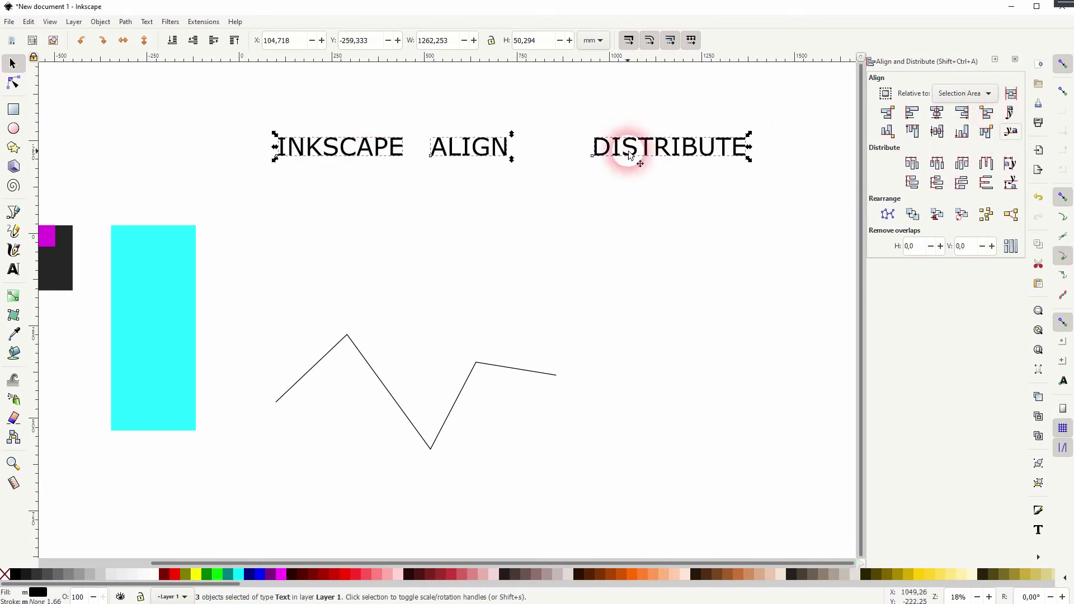
left_click_drag(469, 146, 478, 121)
left_click_drag(231, 82, 773, 215)
left_click(1010, 131)
left_click(547, 221)
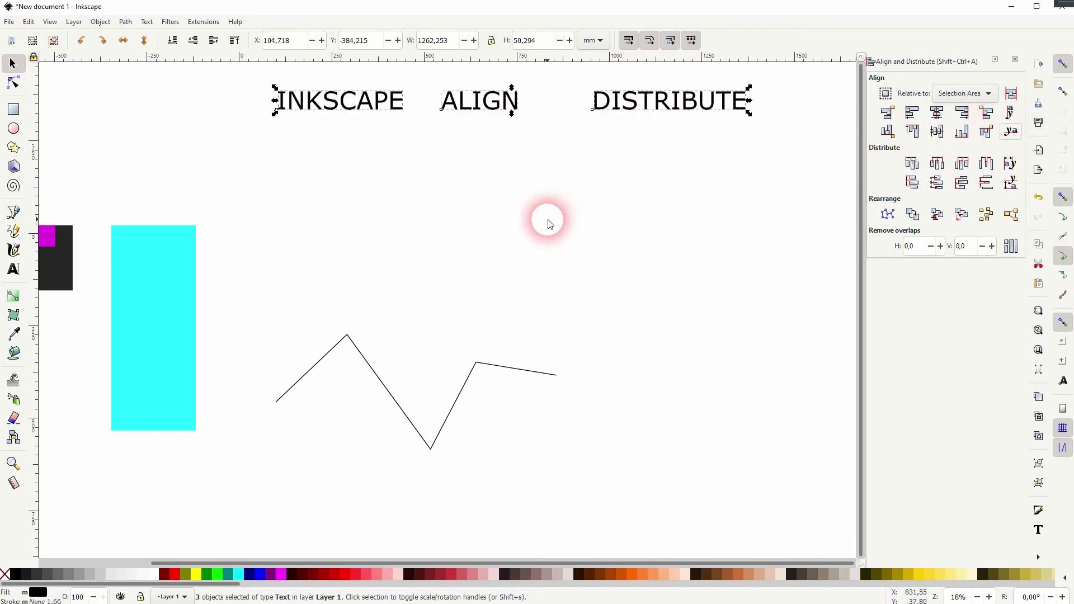
- Move the texts down, drop ALIGN below the row and shift DISTRIBUTE left
left_click_drag(423, 137, 767, 72)
left_click_drag(722, 101, 721, 194)
left_click_drag(279, 256, 783, 83)
left_click(1010, 131)
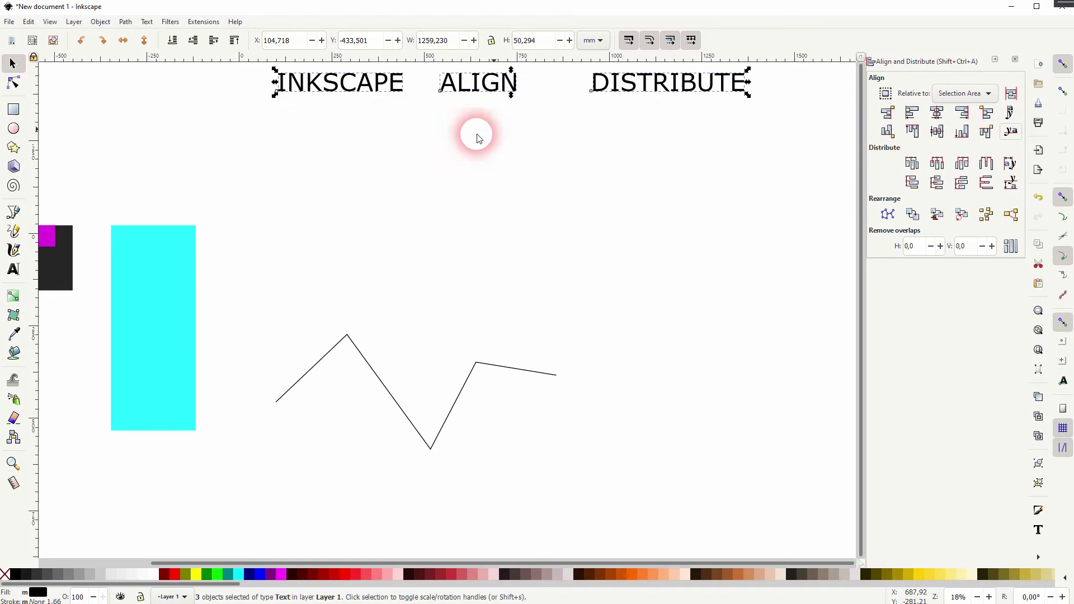
left_click_drag(391, 88, 351, 208)
left_click(471, 298)
scroll(472, 298, "left", 4)
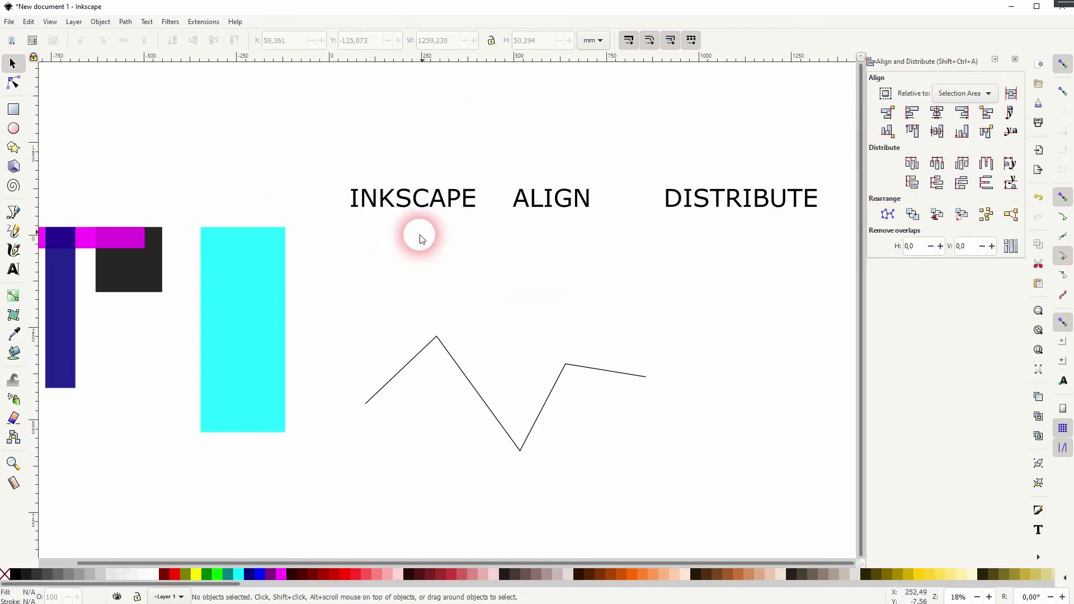
left_click_drag(547, 199, 558, 242)
left_click_drag(707, 205, 666, 204)
- Select the three texts and distribute their baselines evenly vertically, then deselect them
left_click_drag(304, 283, 784, 139)
left_click(911, 162)
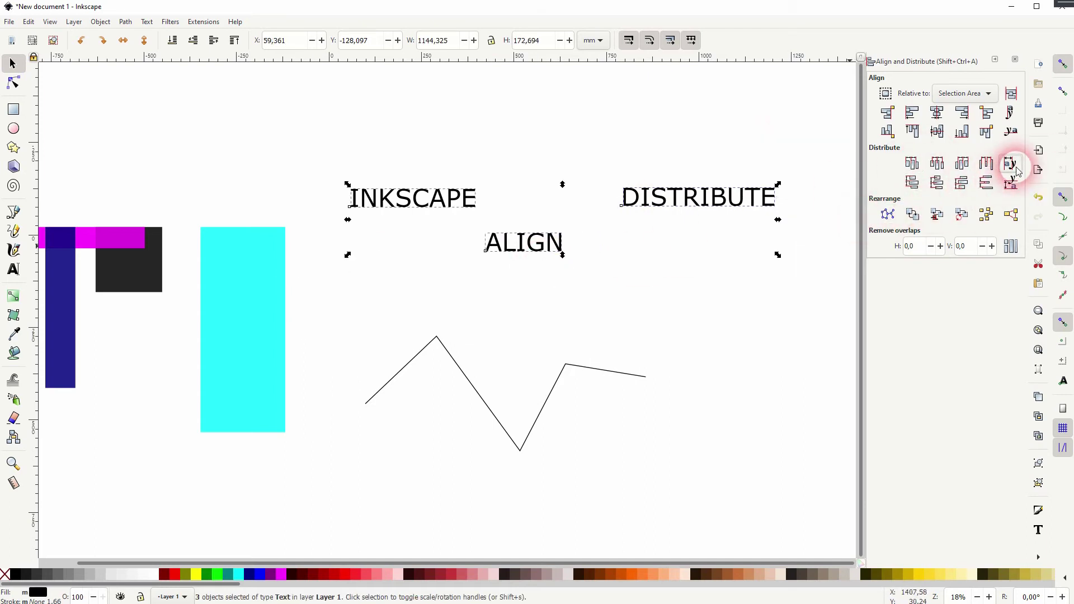
left_click(910, 170)
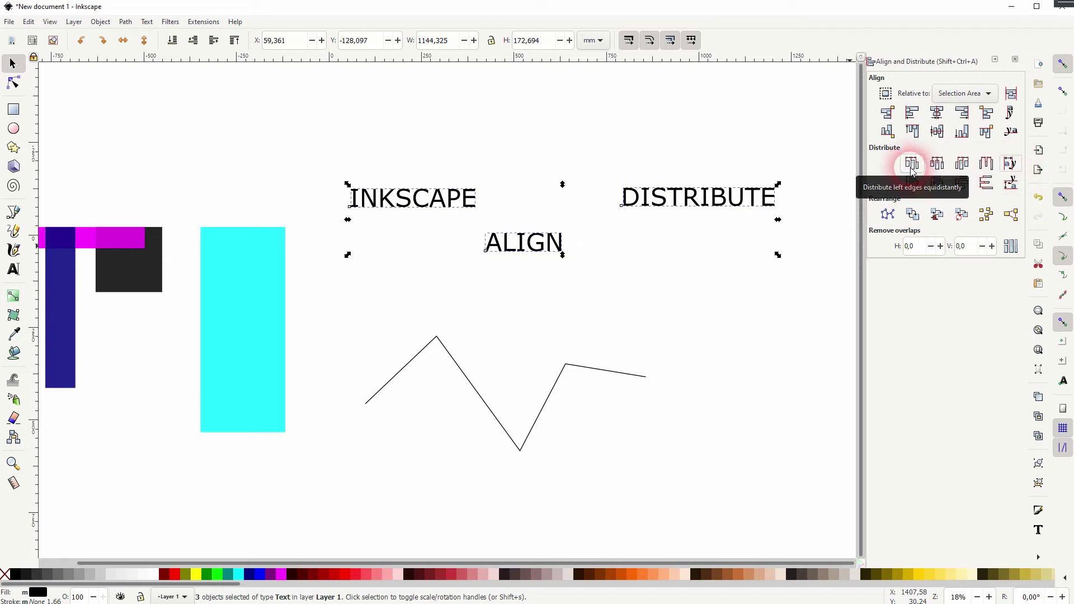
left_click(1011, 184)
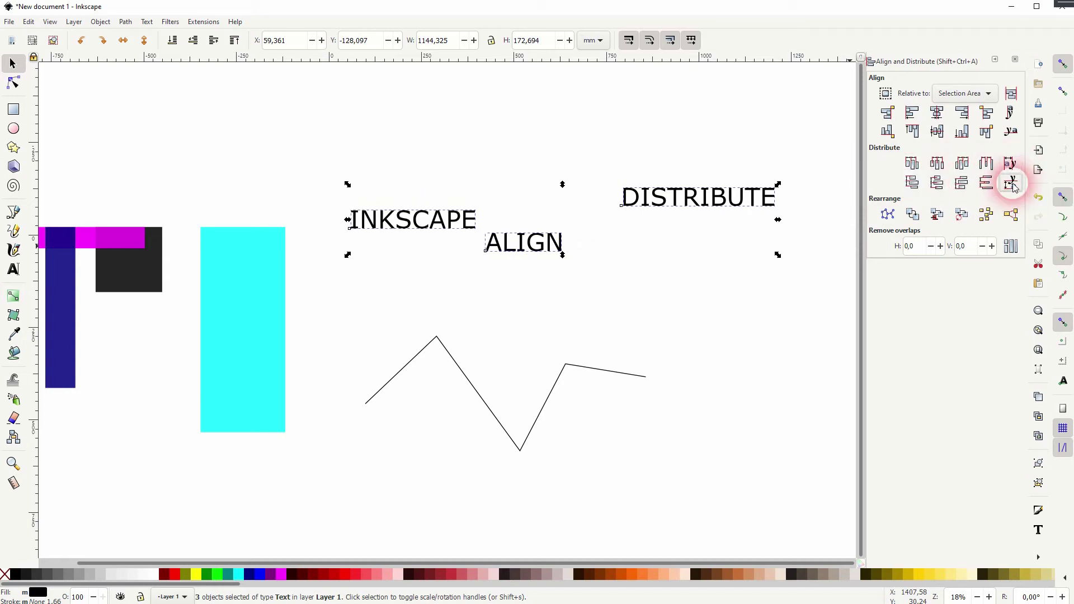
left_click(631, 194)
left_click(507, 227)
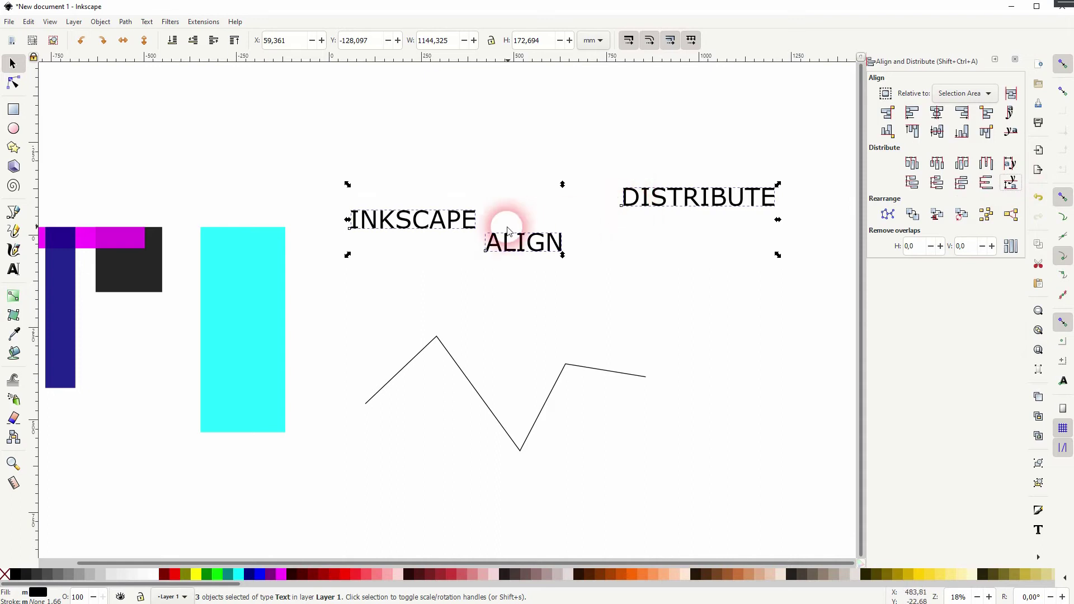
left_click(1011, 163)
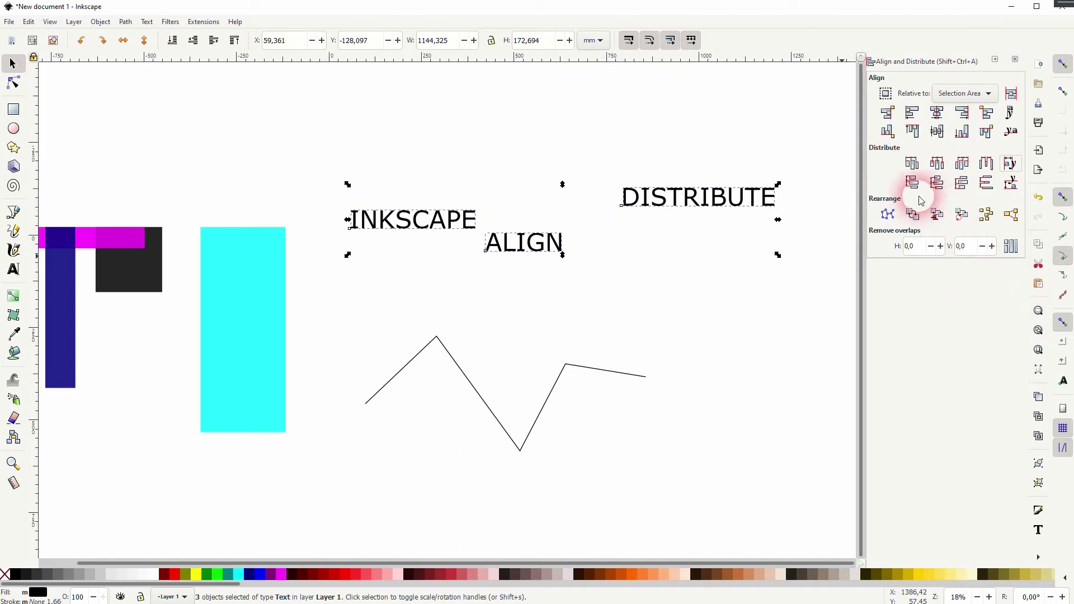
left_click(544, 280)
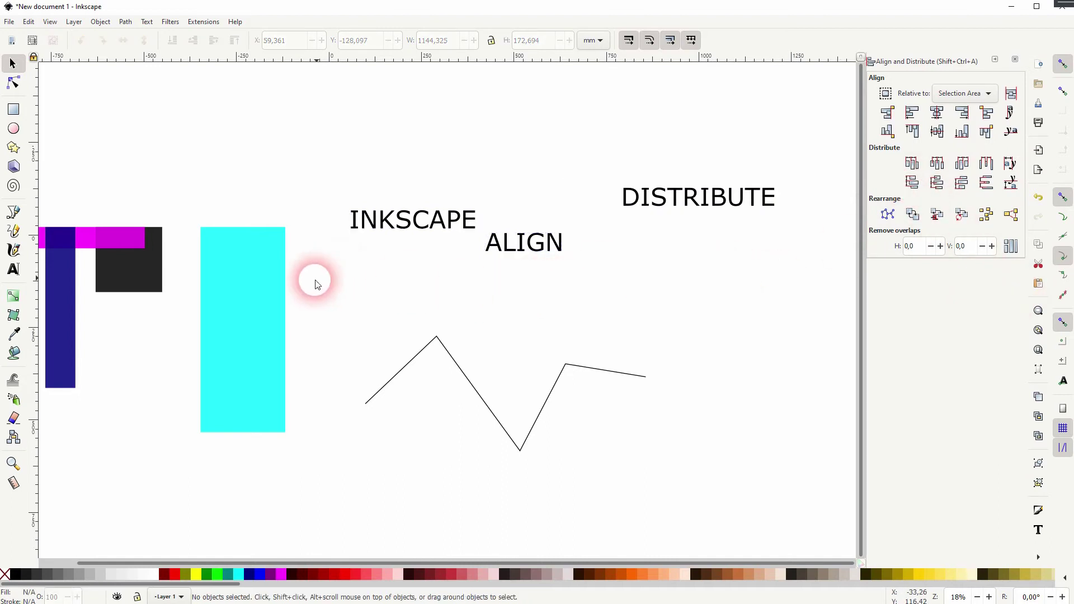
- Pull the navy bar, magenta bar and black square apart, then evenly distribute all four left edges
left_click_drag(287, 185, 531, 179)
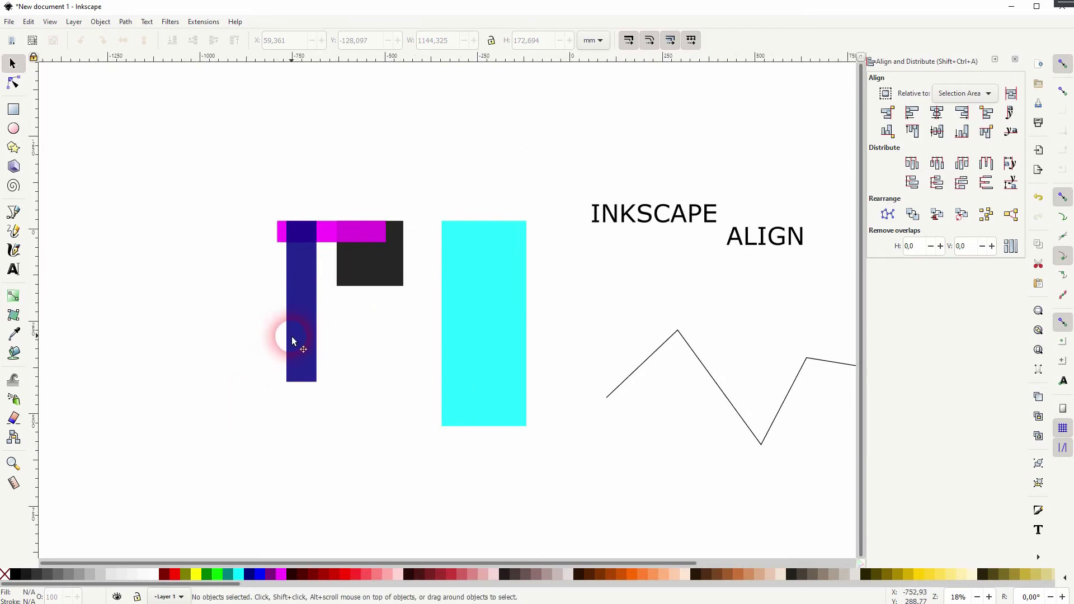
left_click_drag(292, 341, 244, 418)
left_click_drag(312, 230, 291, 210)
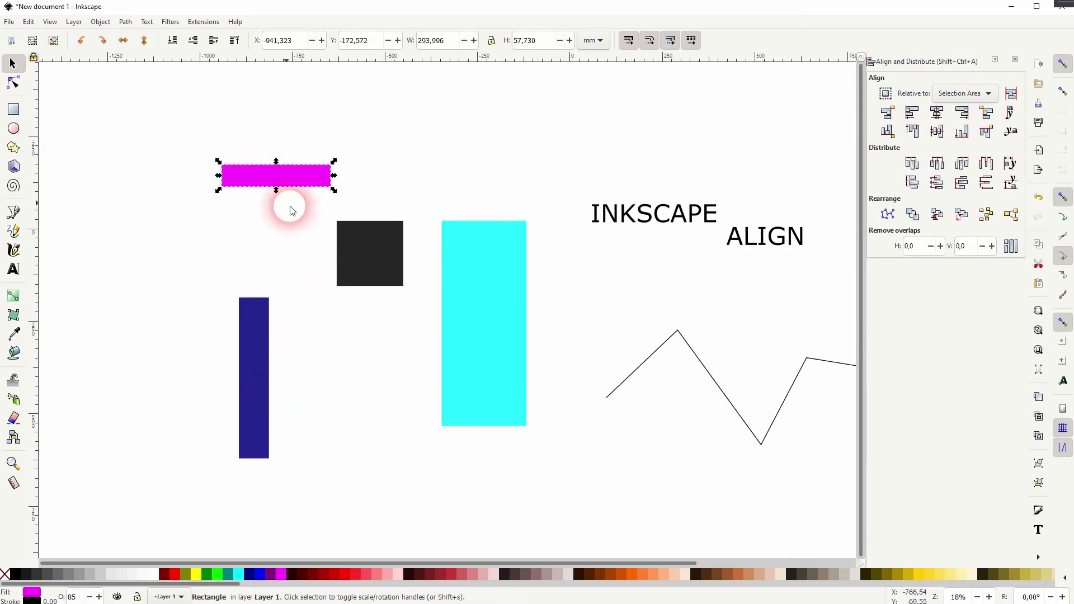
left_click_drag(377, 264, 360, 293)
left_click_drag(159, 487, 539, 101)
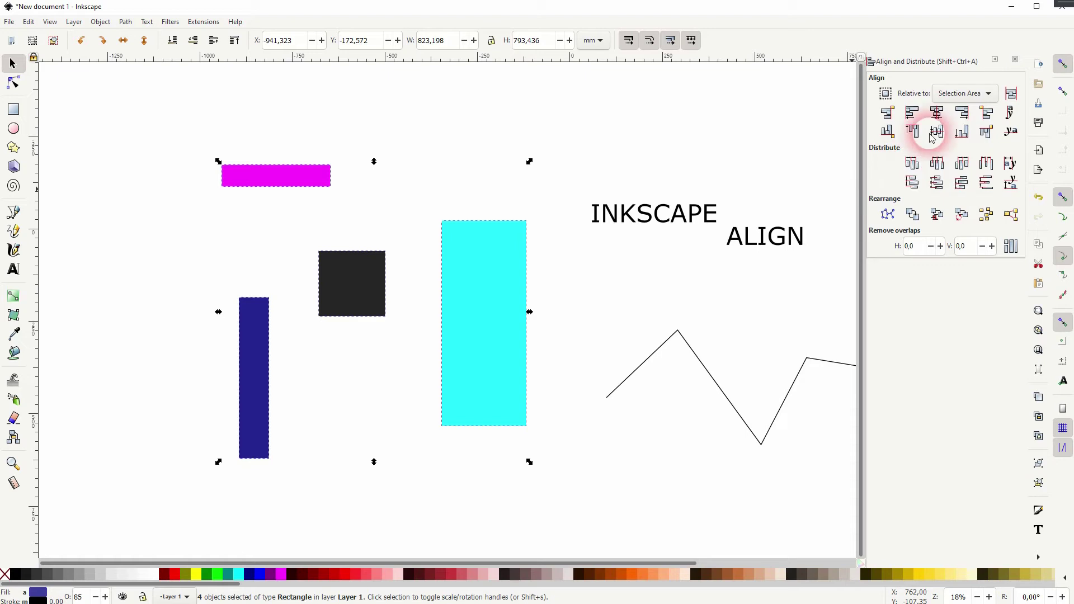
left_click(912, 164)
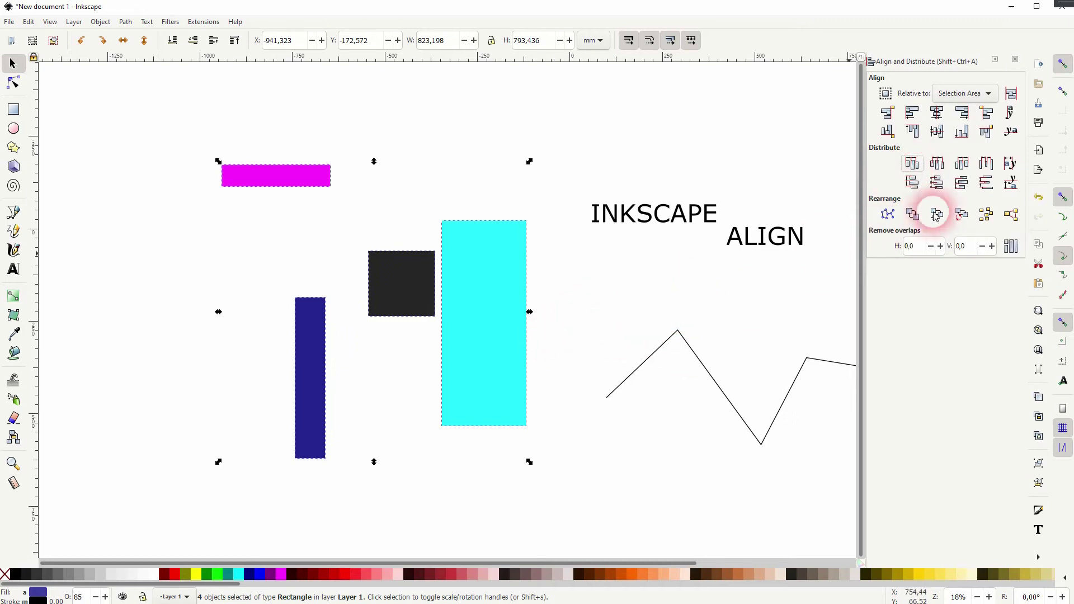
- Equalize the rectangles' horizontal gaps, distribute top edges, then randomize their centers repeatedly
left_click(987, 162)
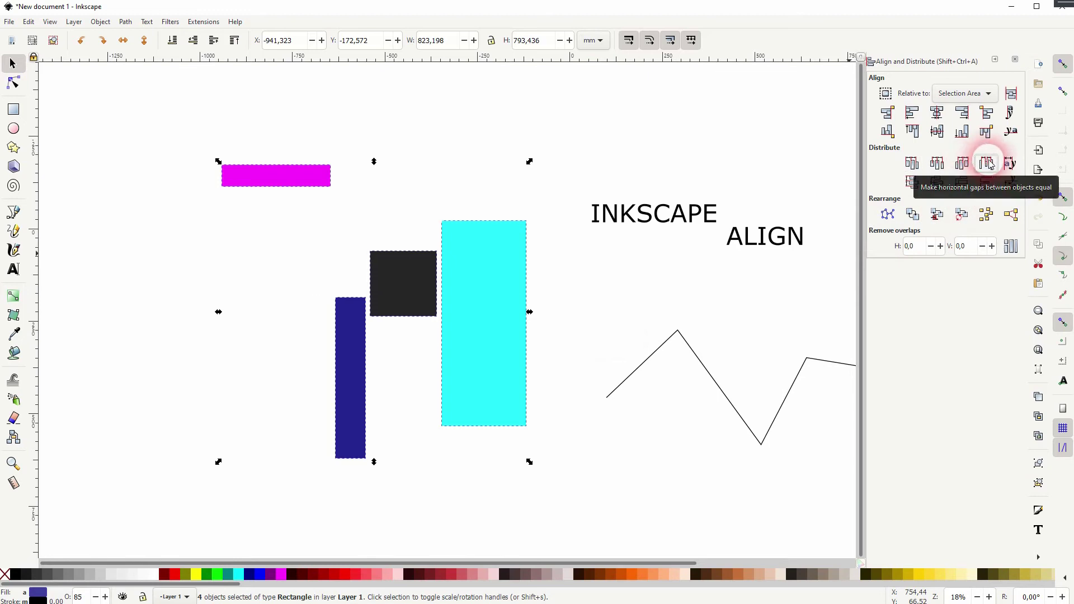
left_click(906, 189)
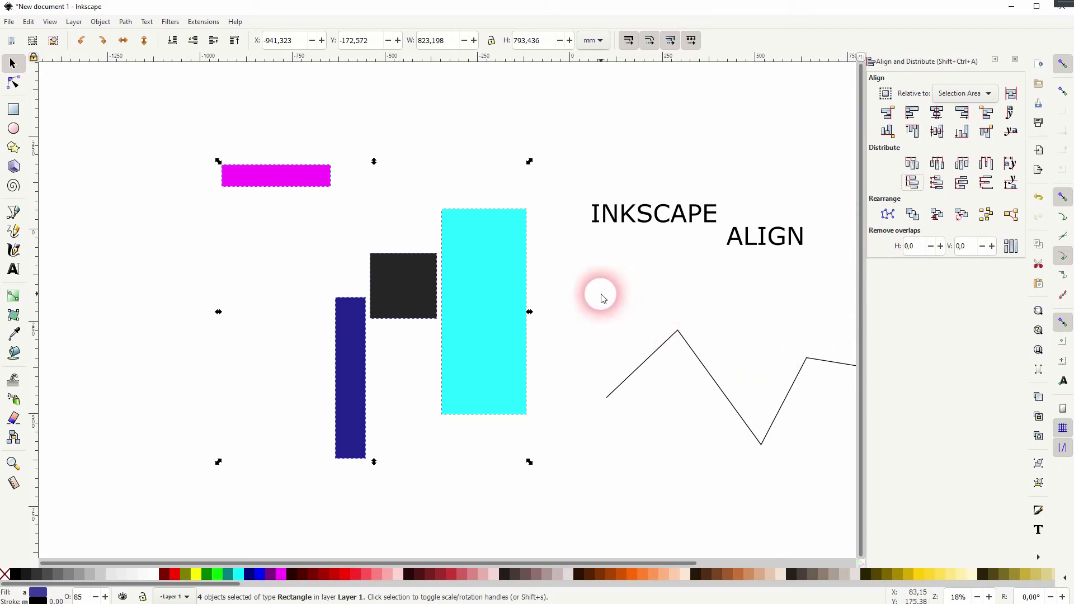
left_click(985, 215)
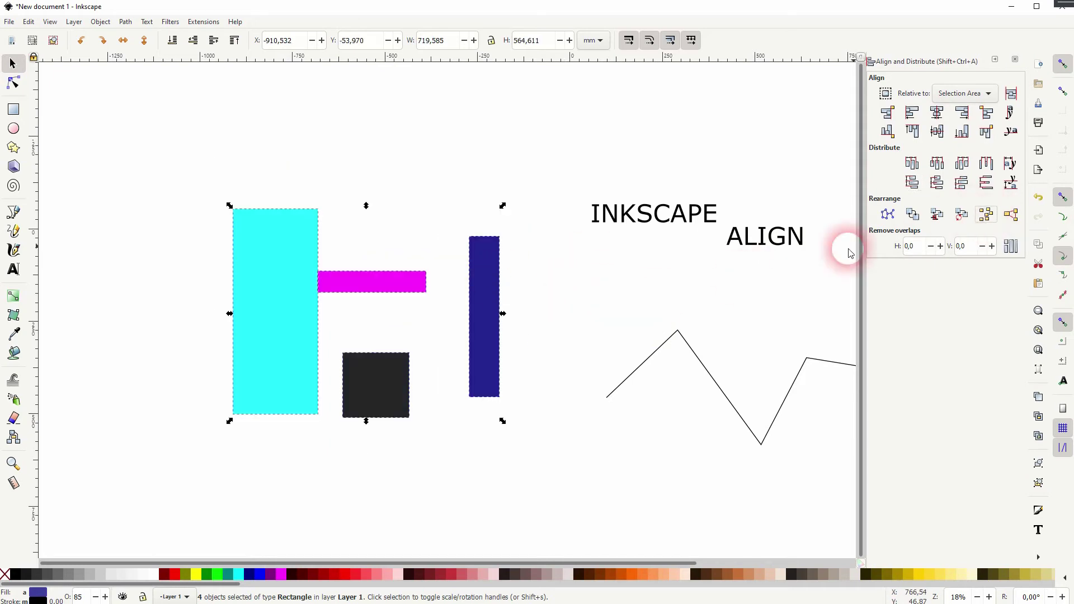
left_click(987, 218)
left_click(987, 218)
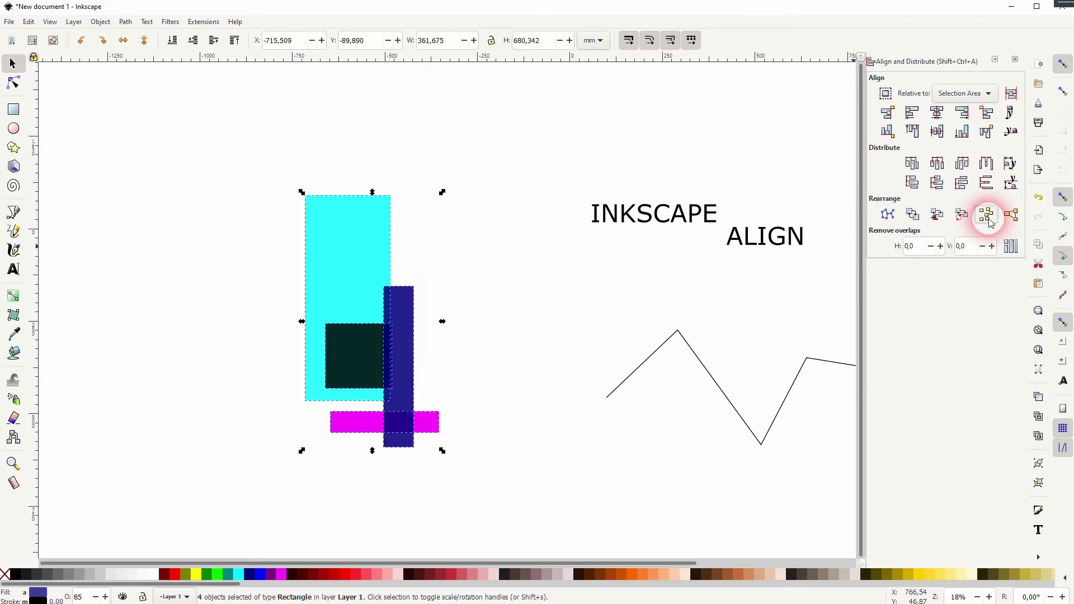
left_click(987, 218)
left_click(988, 218)
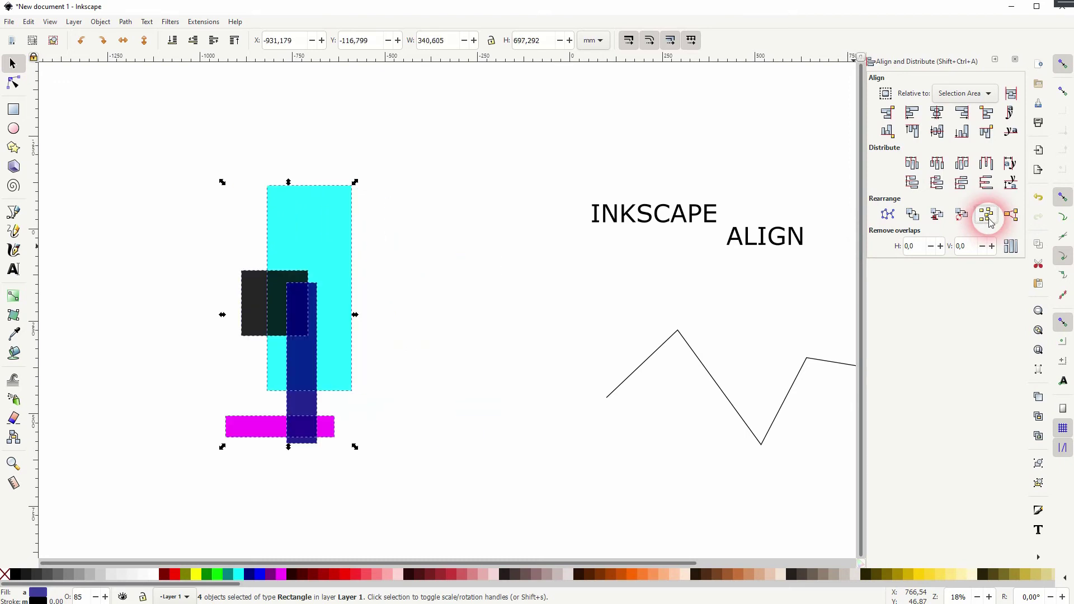
left_click(208, 382)
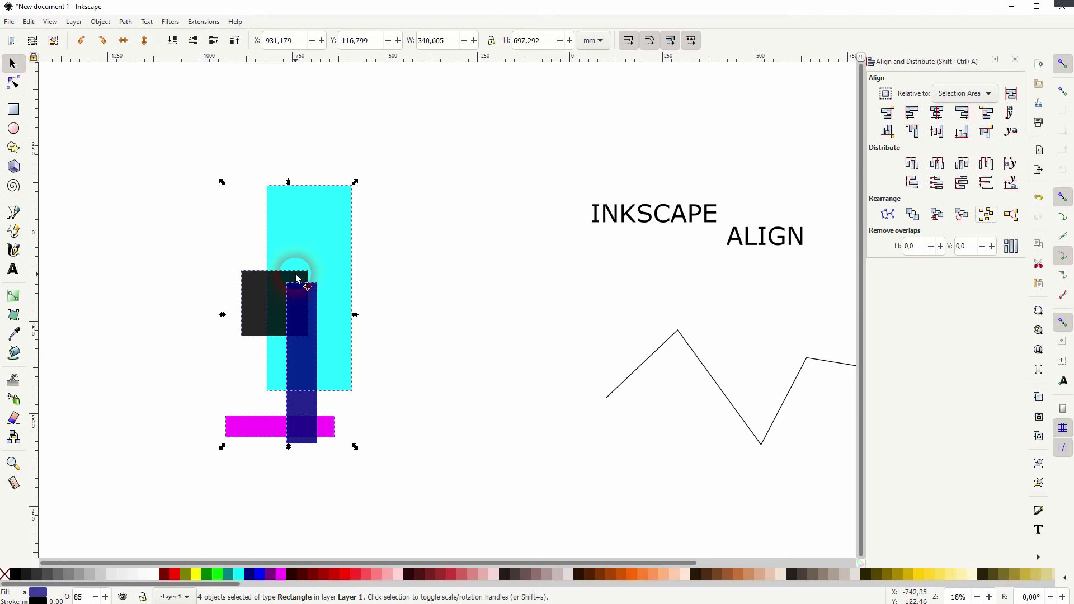
left_click(986, 214)
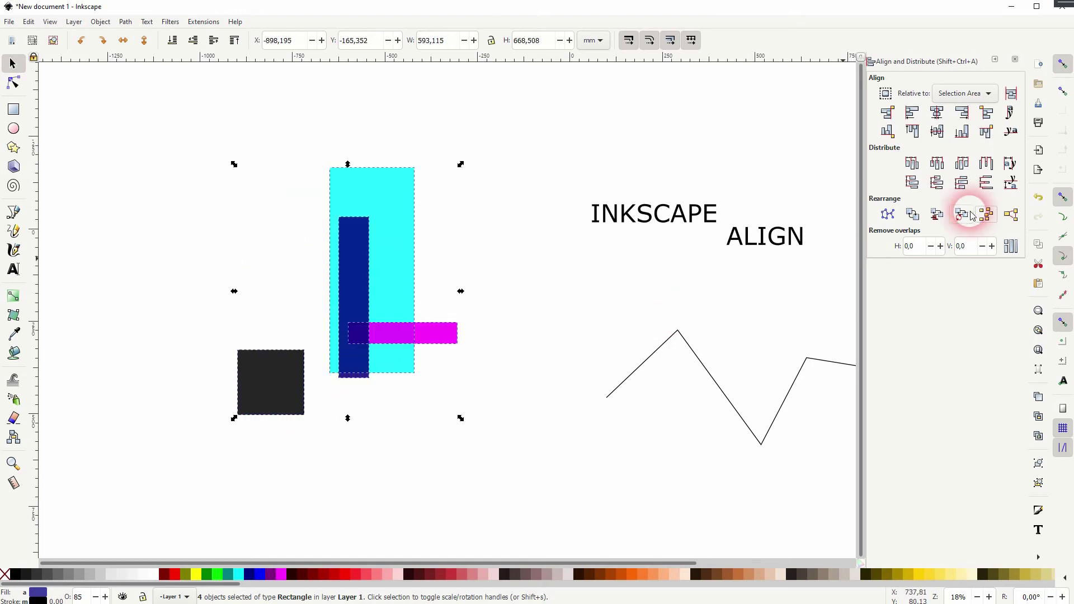
left_click(1037, 218)
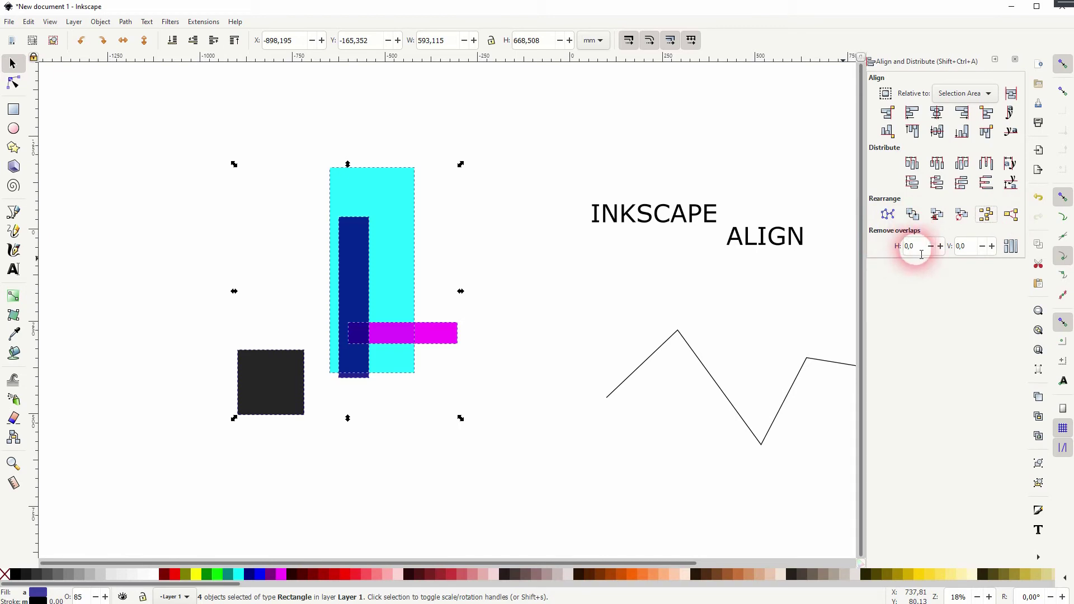
- Remove the rectangles' overlaps and enter 10 as the horizontal and vertical gaps
left_click(1010, 247)
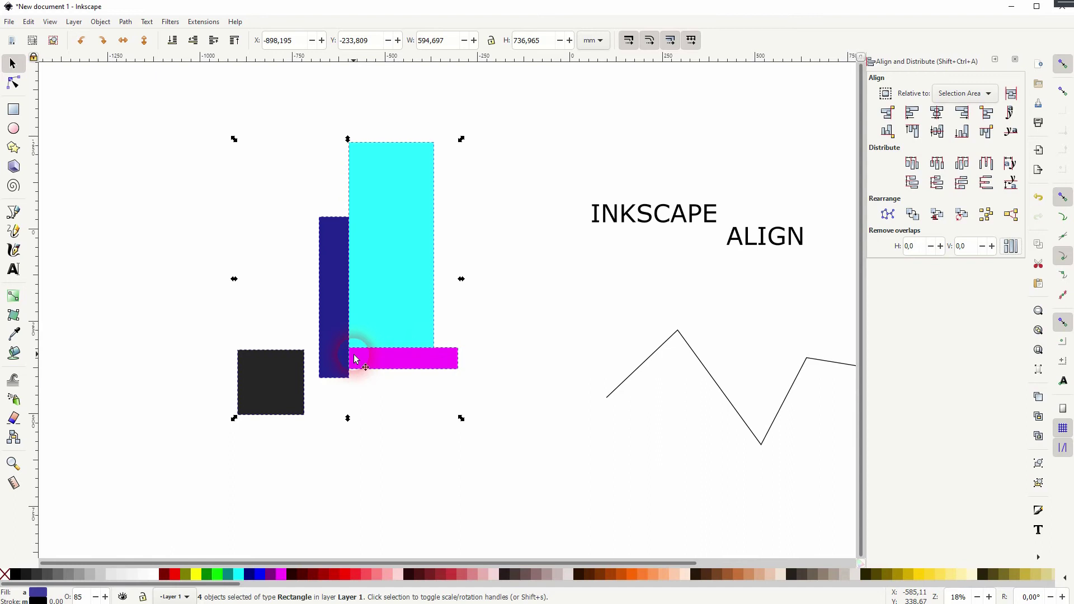
scroll(352, 340, "up", 6)
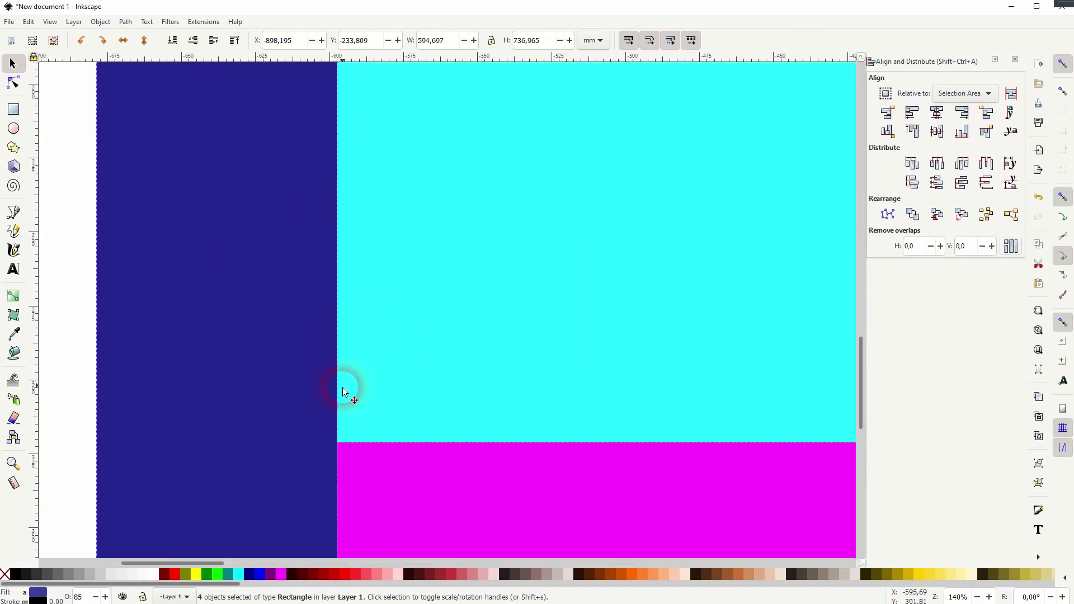
scroll(360, 426, "down", 6)
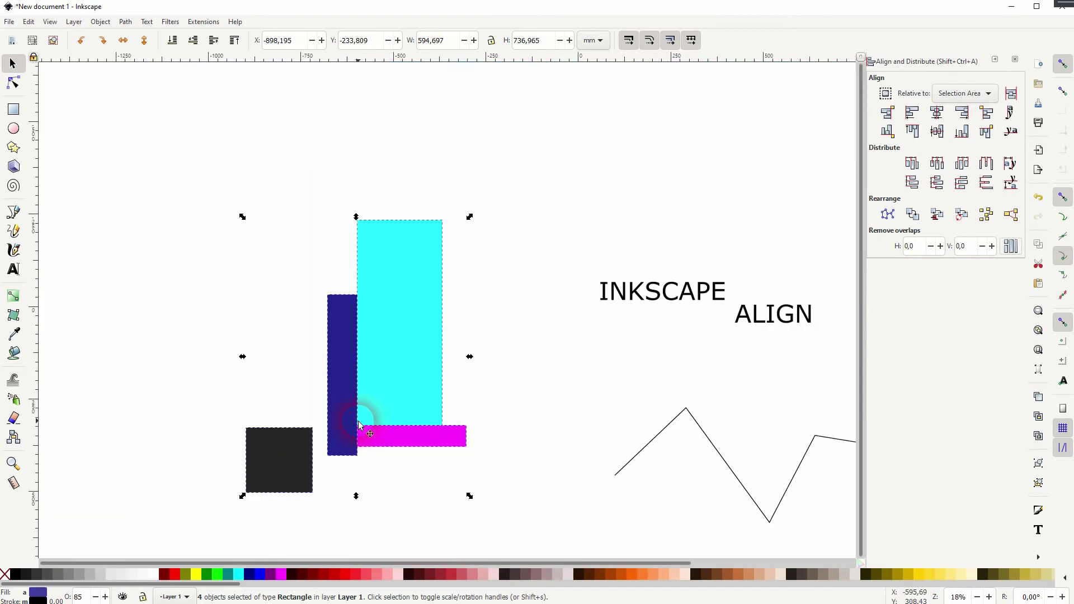
left_click(922, 251)
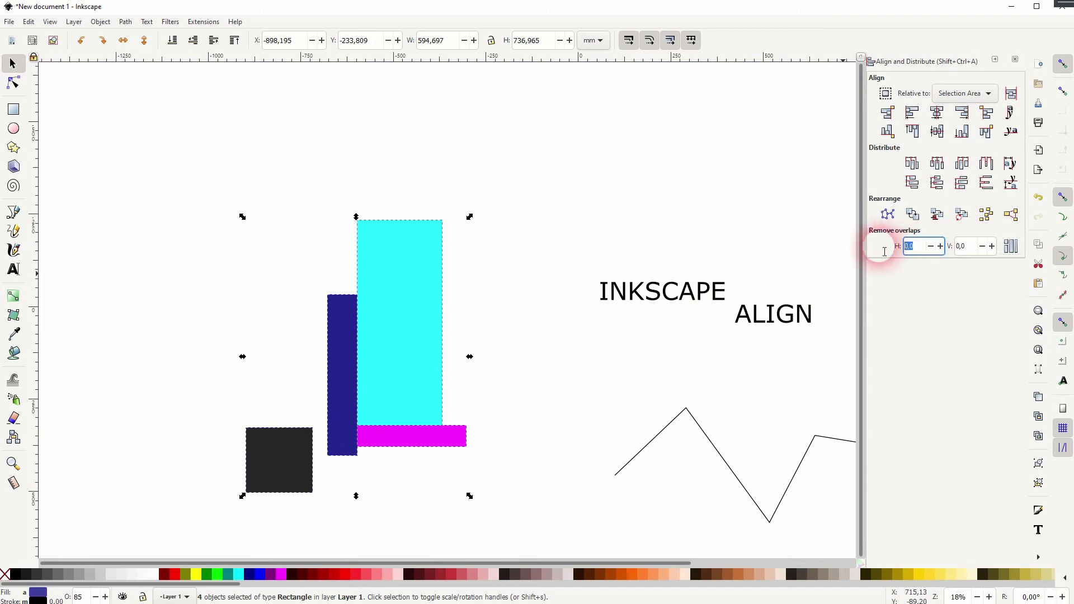
type("10")
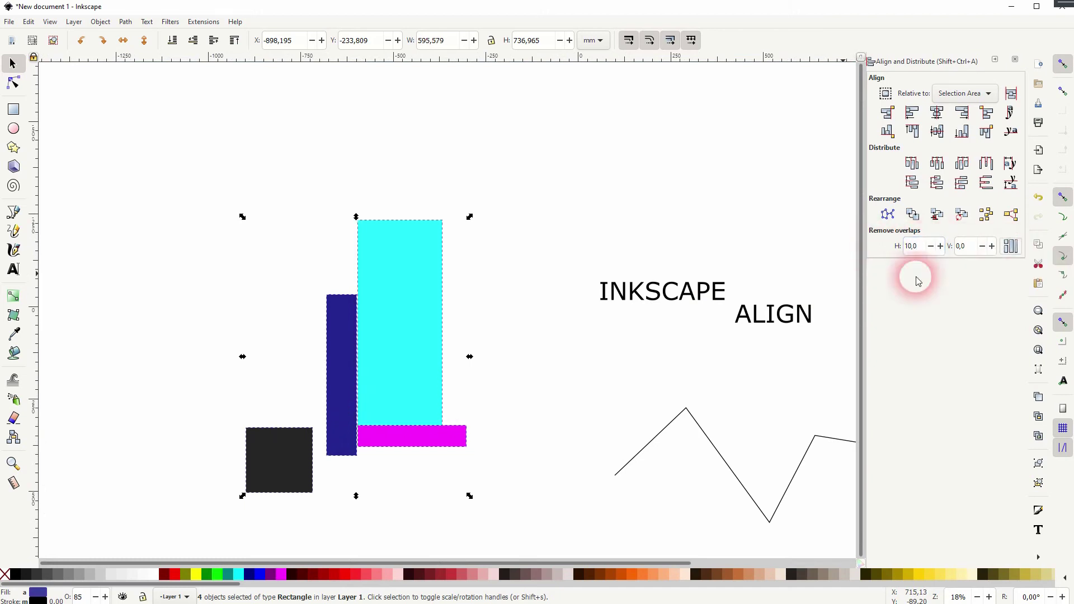
left_click(978, 249)
type("10")
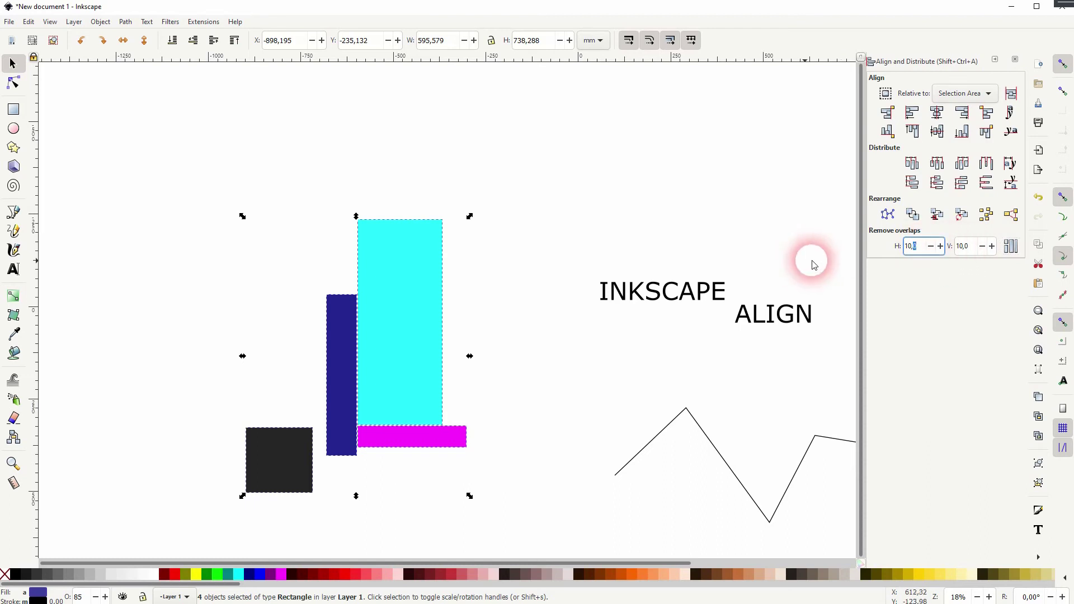
- Change both overlap gaps to 100 and remove overlaps again
double_click(914, 248)
left_click_drag(929, 254, 905, 251)
type("1")
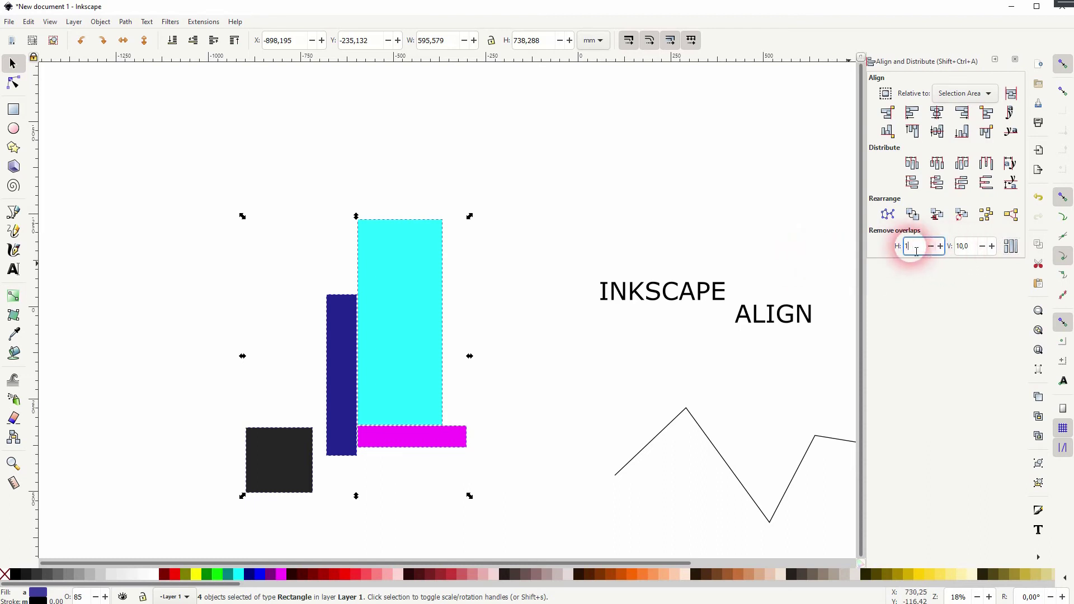
type("00")
left_click_drag(976, 246, 945, 248)
type("10")
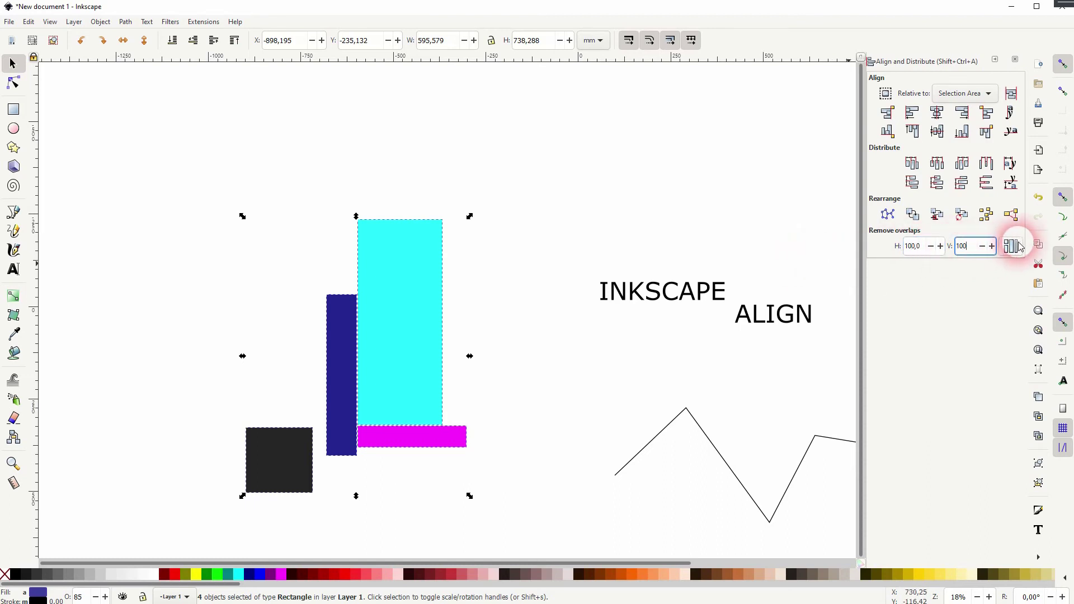
type("0")
left_click(1018, 246)
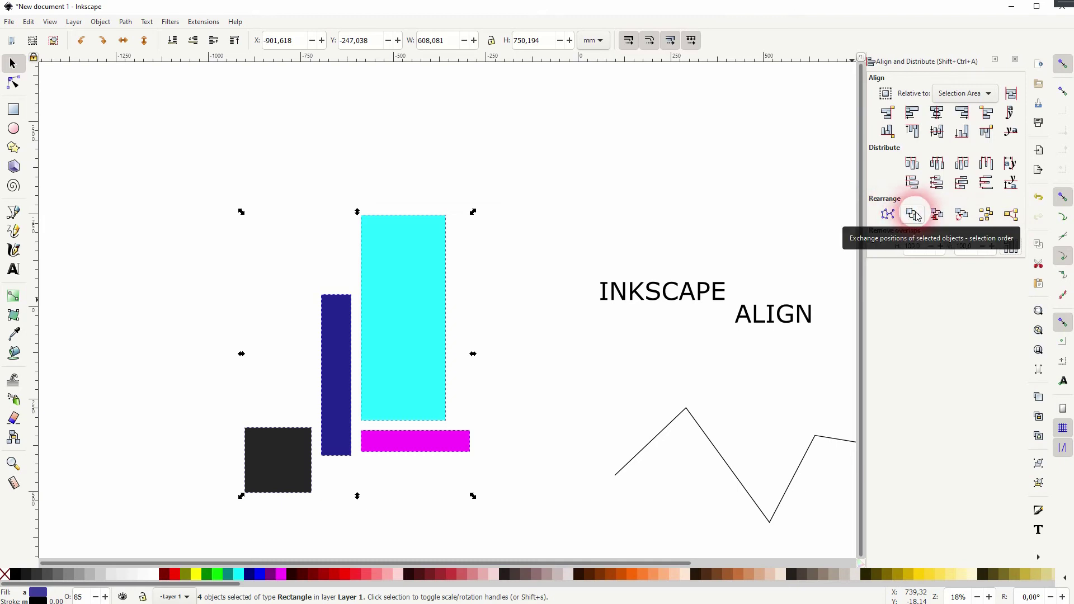
- Rotate the four rectangles' positions clockwise twice, then pan to the DISTRIBUTE text
left_click(962, 214)
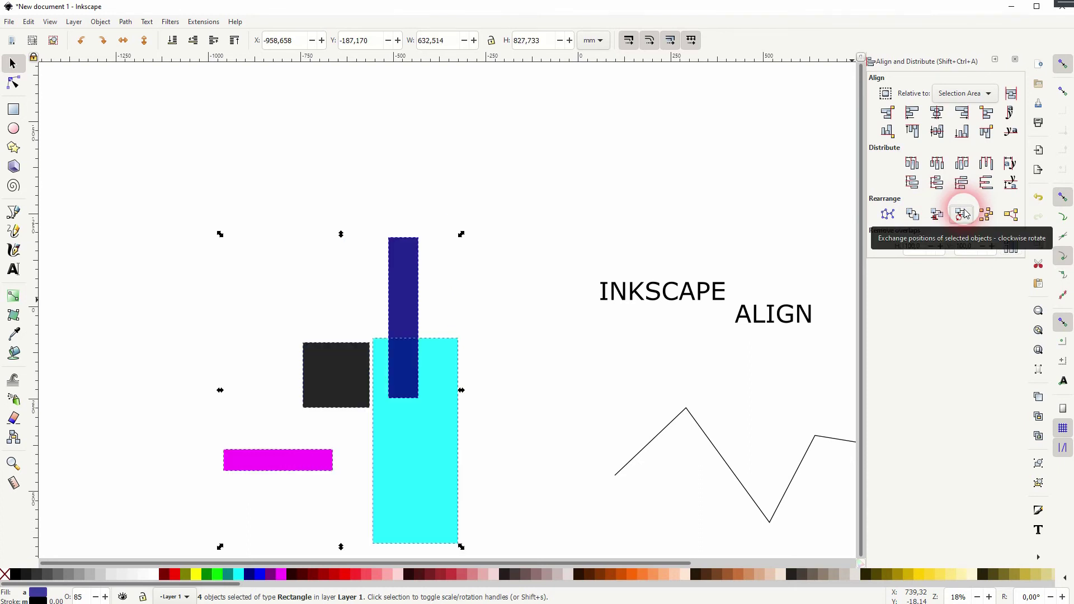
left_click(963, 214)
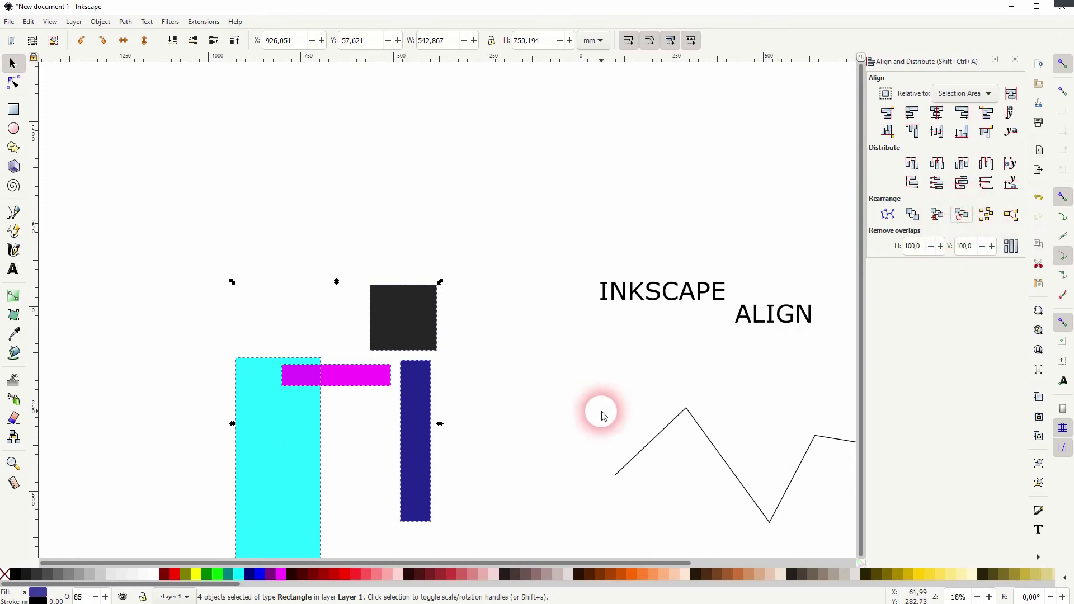
left_click_drag(731, 395, 419, 336)
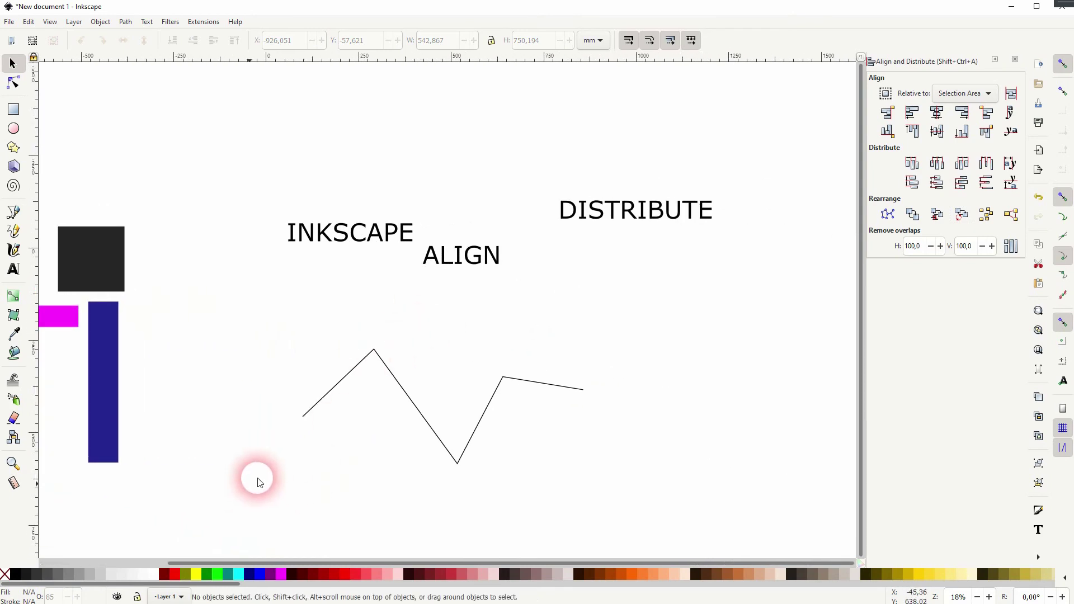
- Edit the zigzag path's nodes with alignment relative to the Middle of selection
left_click_drag(248, 484, 697, 318)
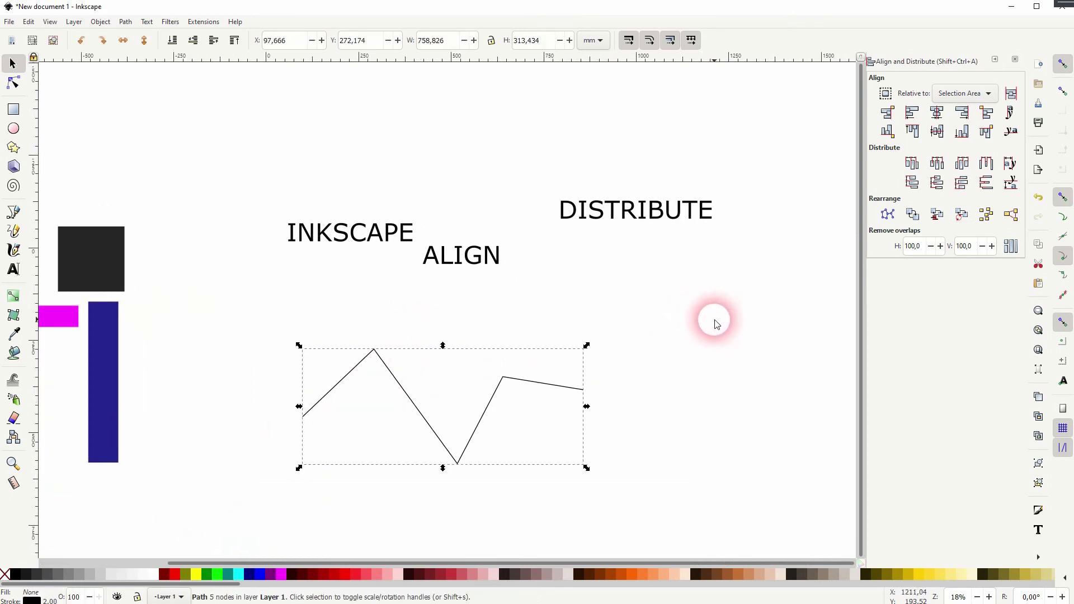
left_click(11, 85)
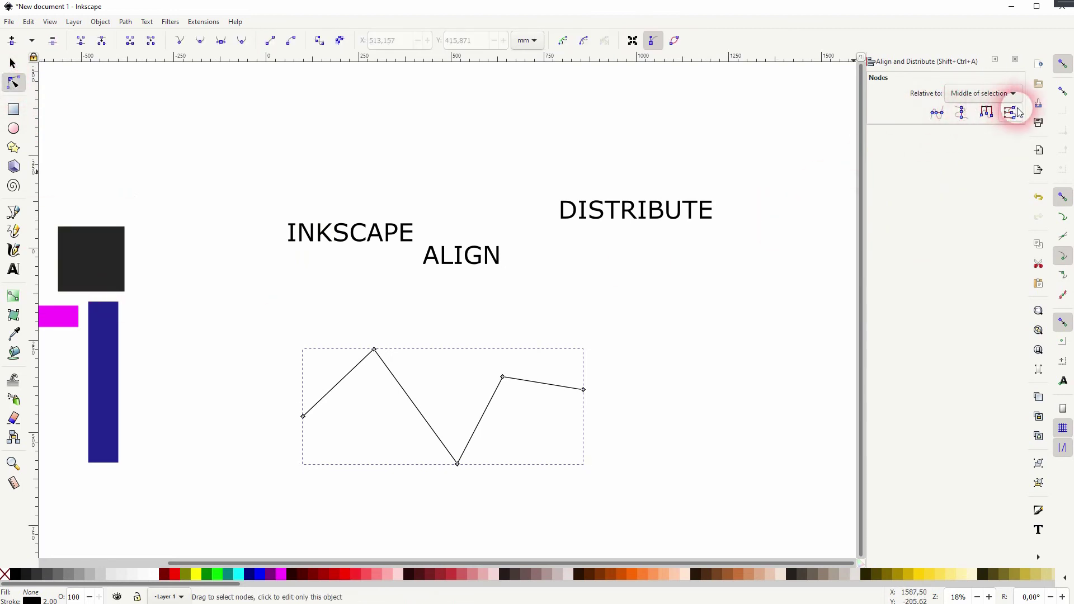
left_click(984, 94)
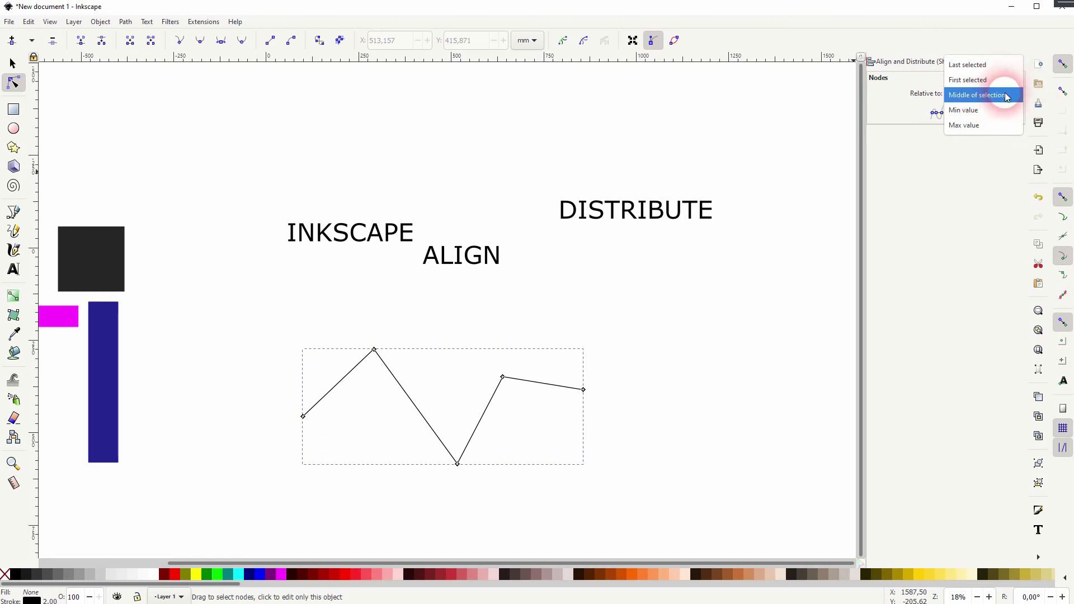
left_click(1006, 97)
- Level the left and peak nodes horizontally, undo it, and select the first three nodes
left_click_drag(245, 466, 406, 318)
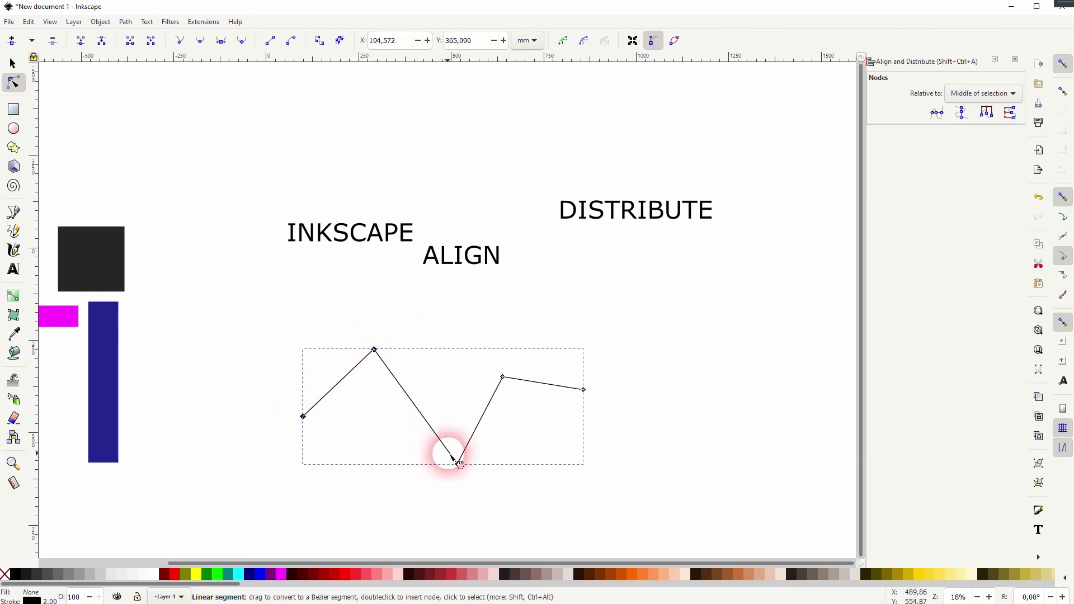
left_click(938, 115)
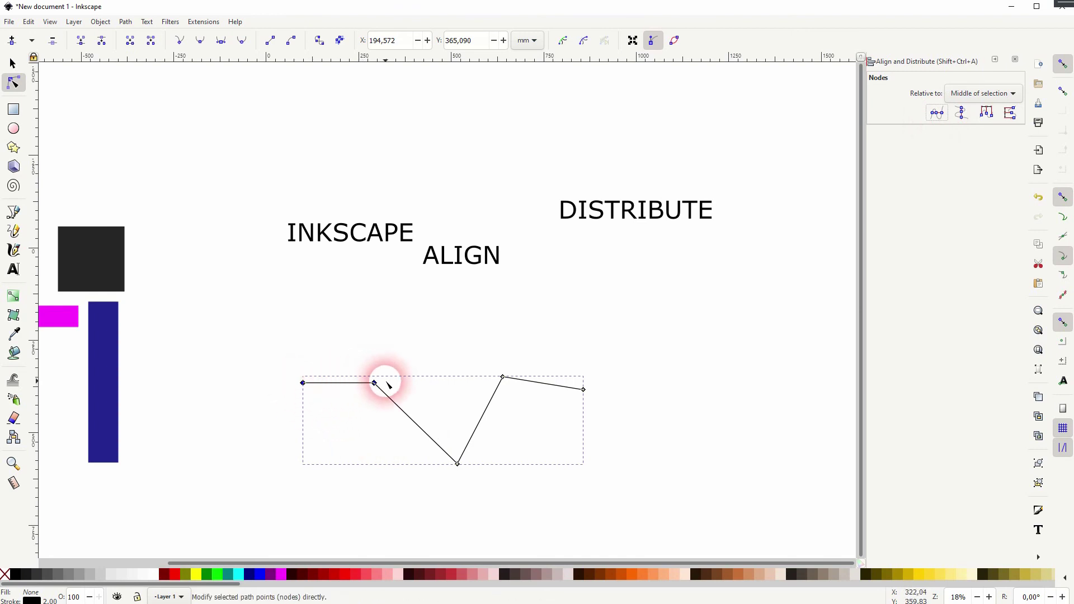
key("ctrl+z")
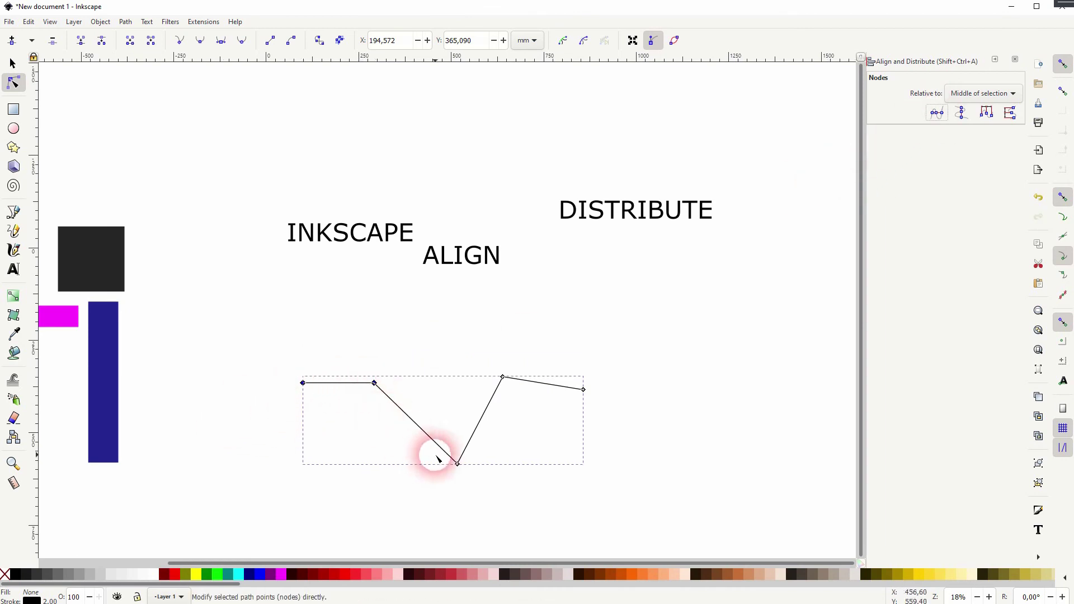
key("ctrl+z")
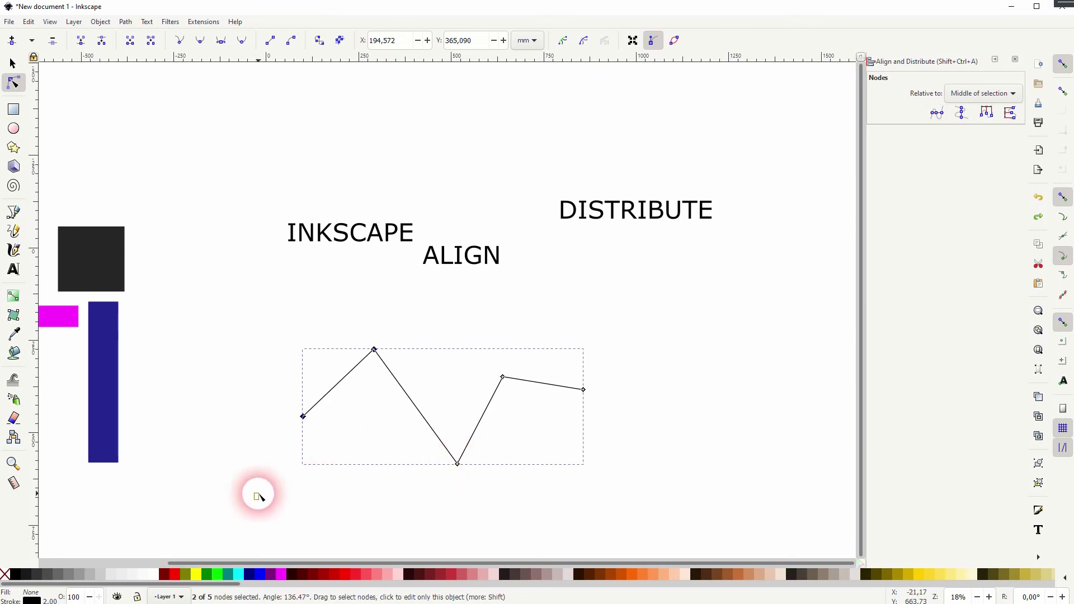
left_click_drag(254, 500, 474, 310)
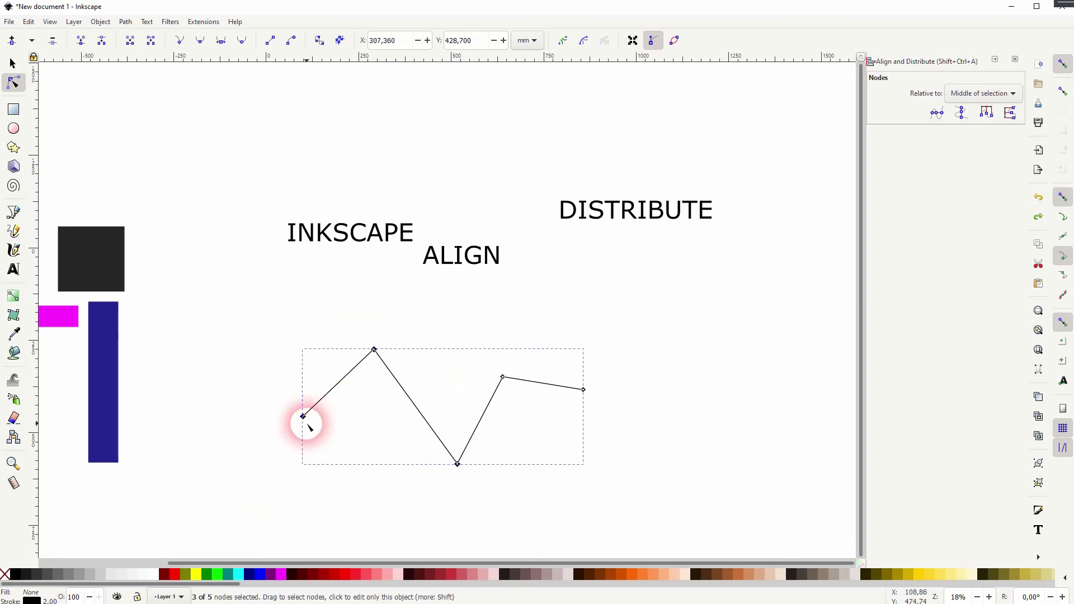
left_click(938, 112)
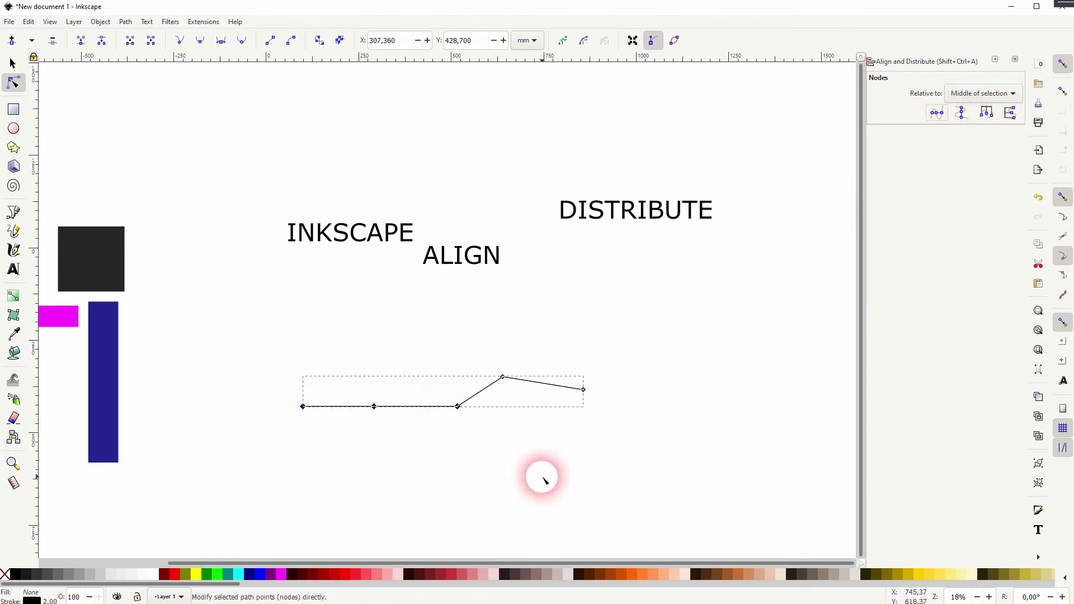
key("ctrl+z")
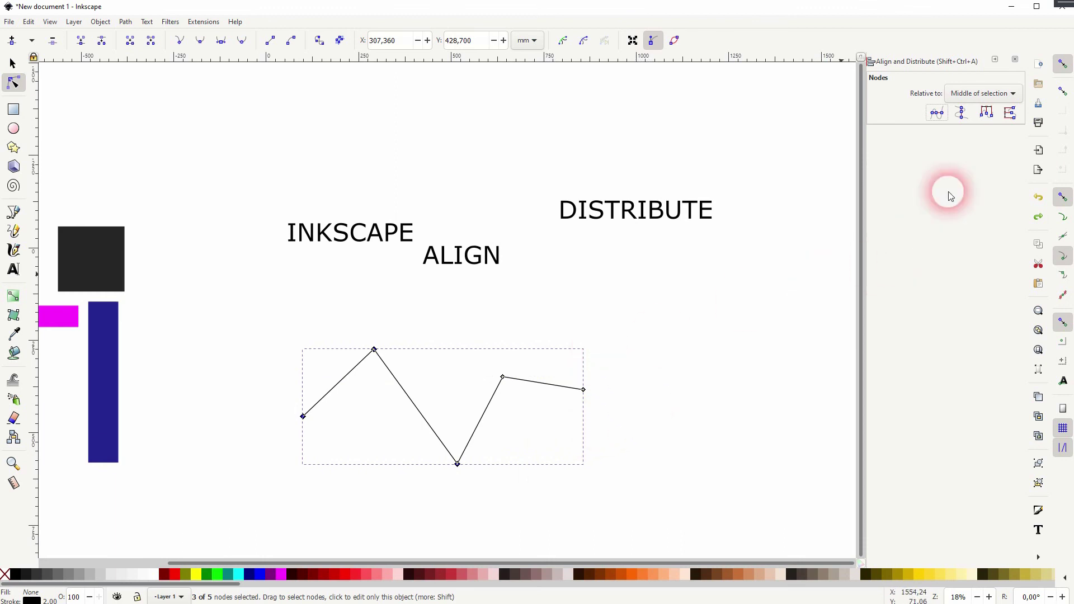
left_click(958, 115)
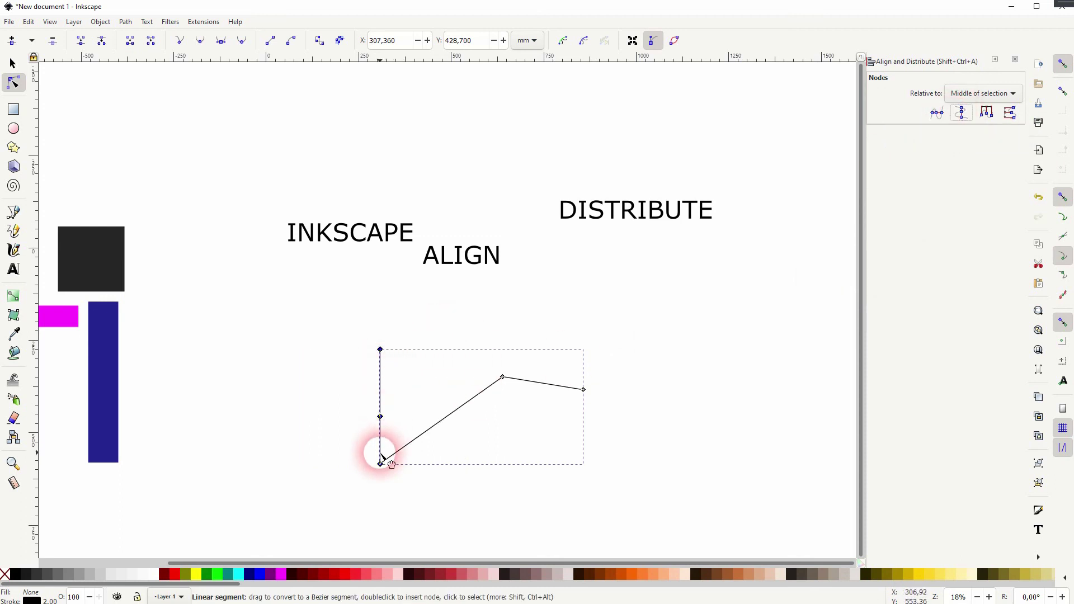
key("ctrl+z")
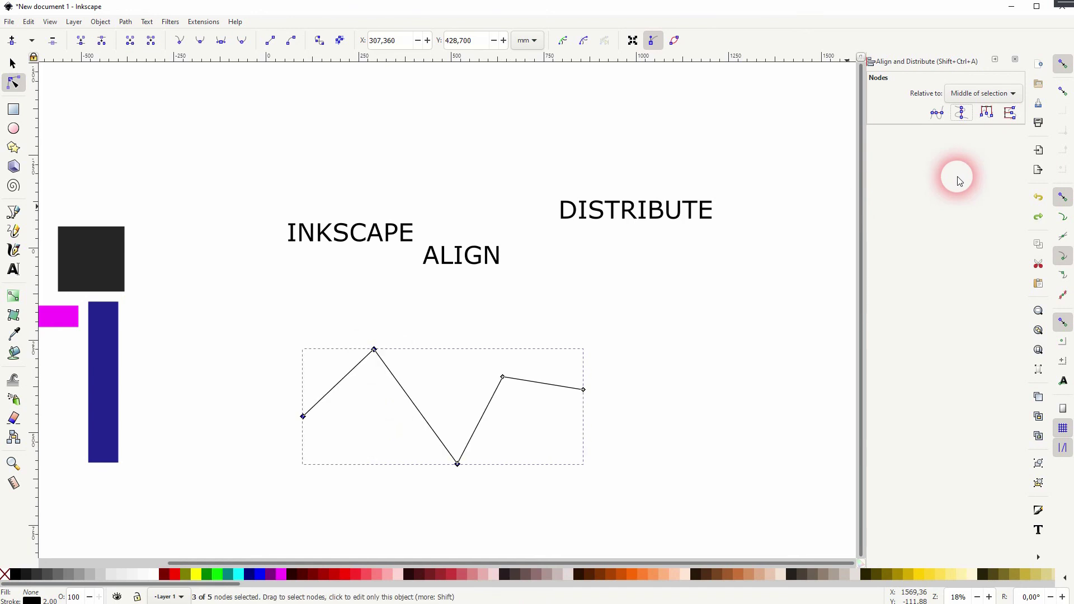
left_click(987, 116)
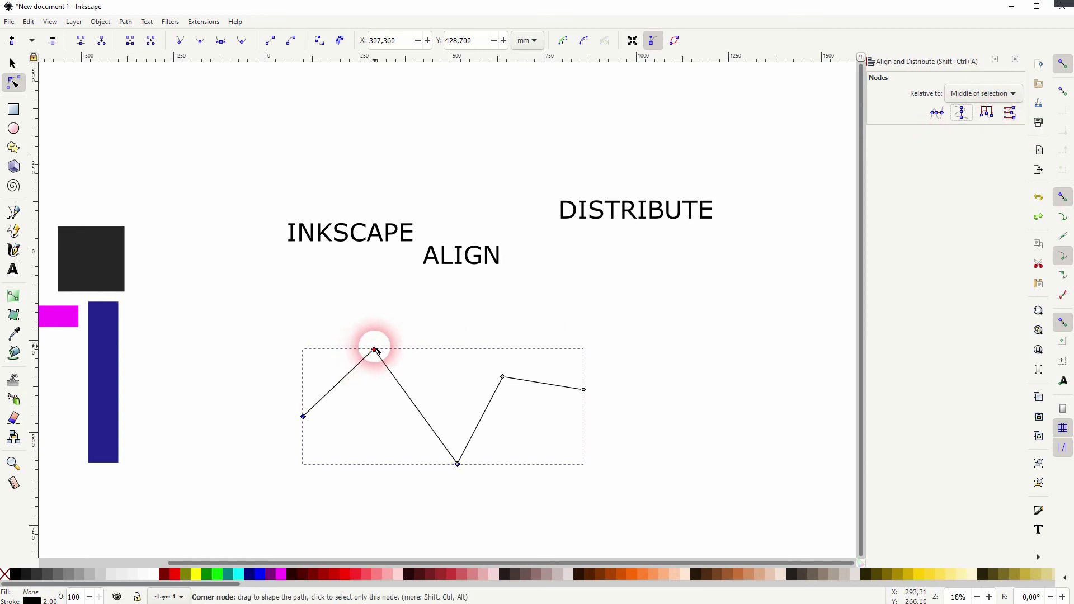
- Shift the peak node left and space the left, peak and bottom nodes evenly horizontally
left_click_drag(375, 350, 340, 352)
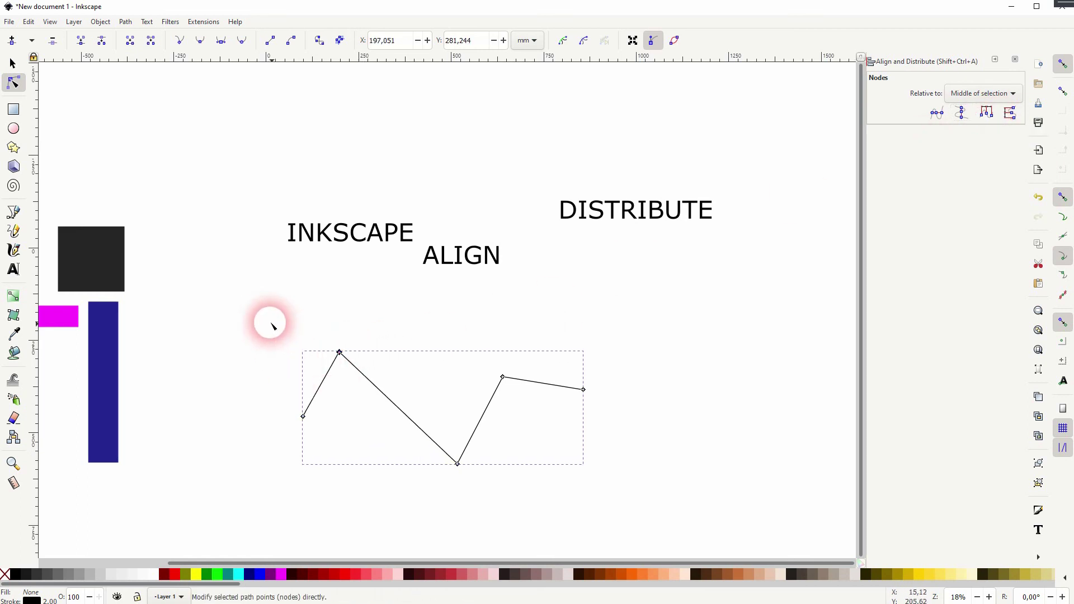
left_click_drag(271, 318, 465, 501)
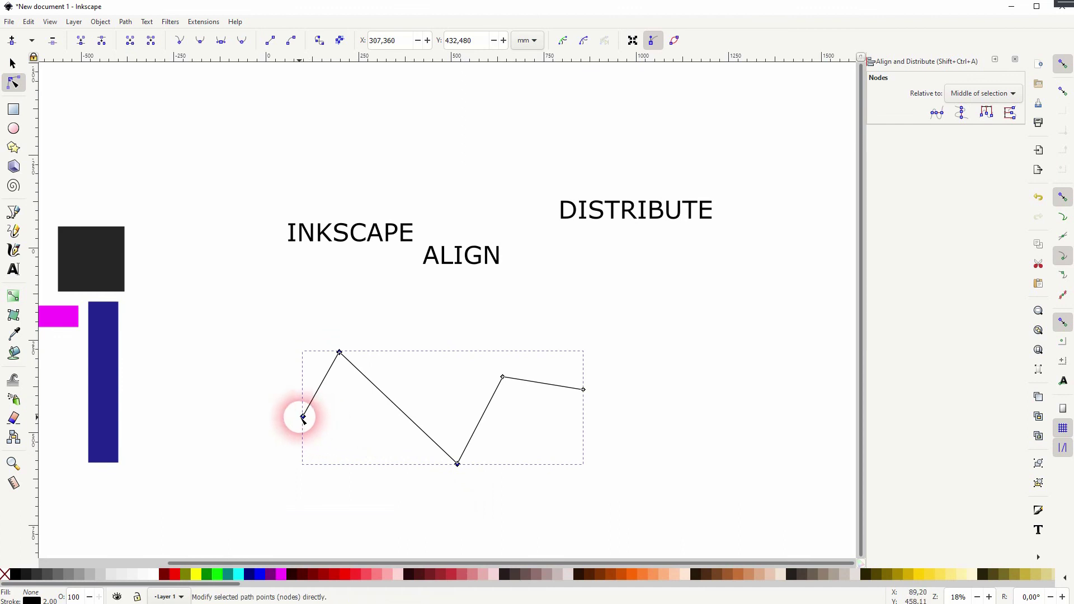
left_click(986, 118)
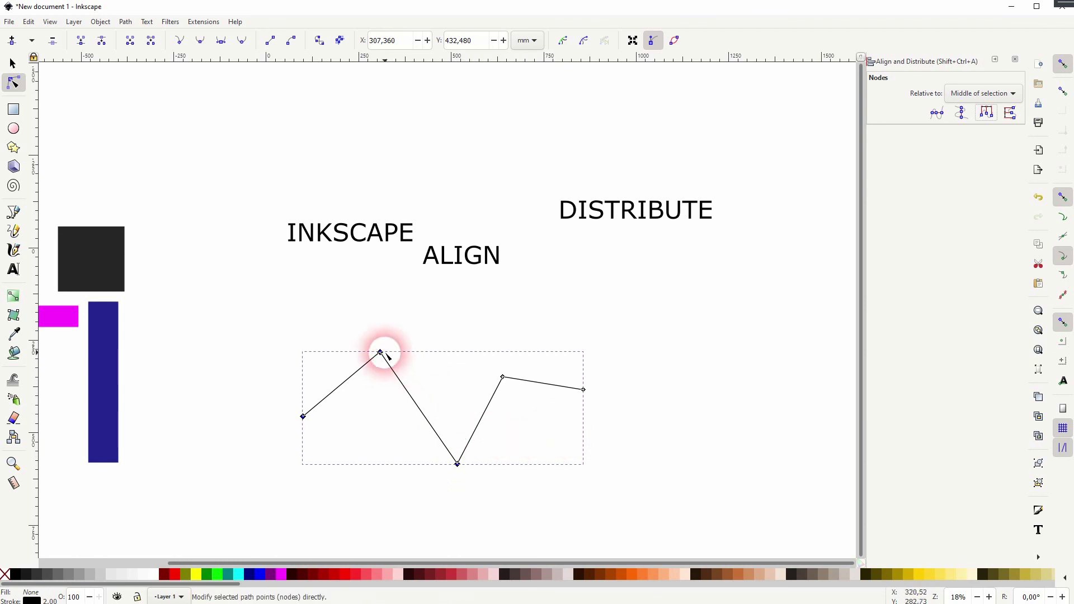
- Lower the peak, pull the bottom node further down, then space the three nodes evenly vertically
left_click_drag(381, 352, 353, 382)
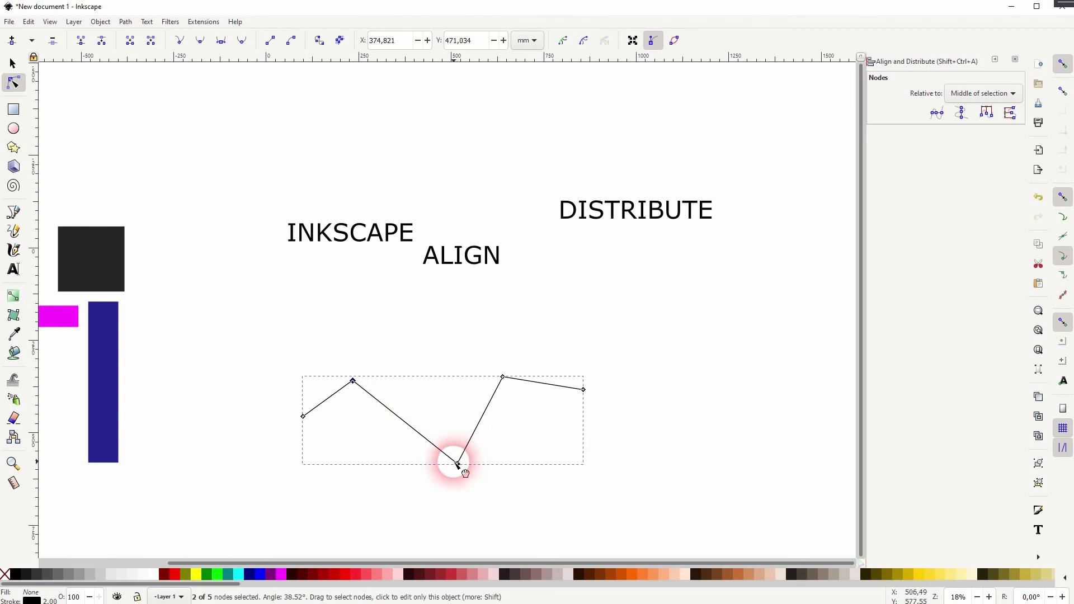
left_click(458, 464)
left_click_drag(458, 464, 380, 522)
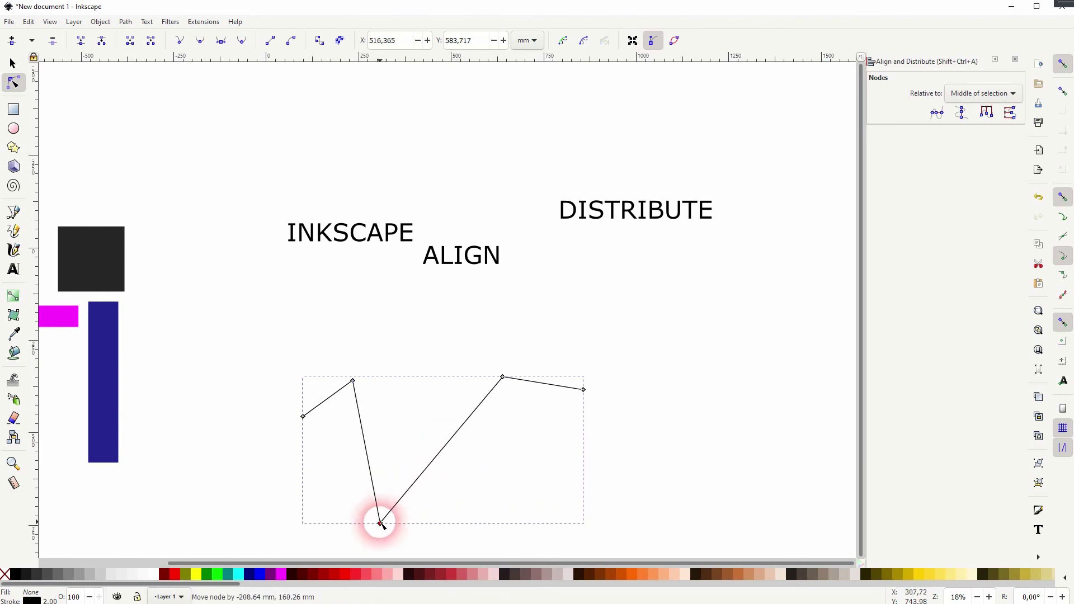
left_click_drag(255, 338, 437, 547)
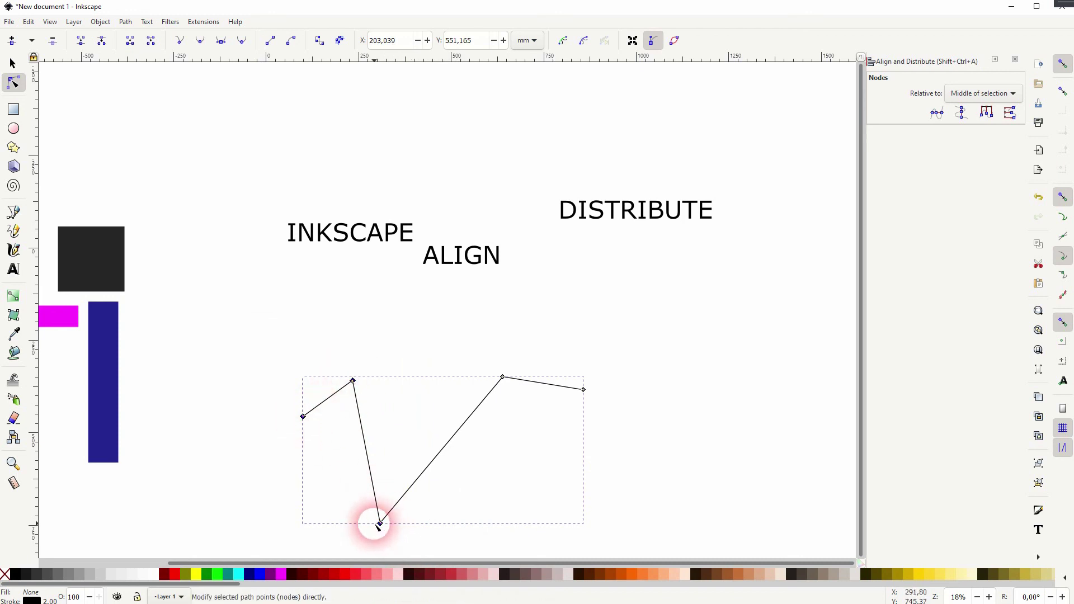
left_click(1013, 114)
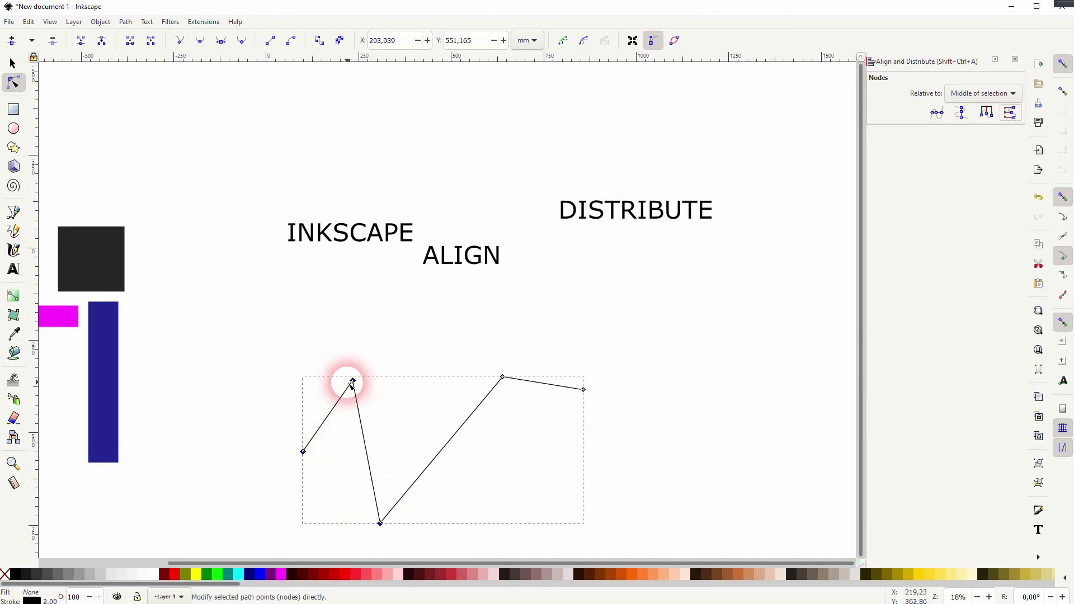
- Close Align and Distribute, return to the Selector tool and deselect the zigzag
left_click(1015, 59)
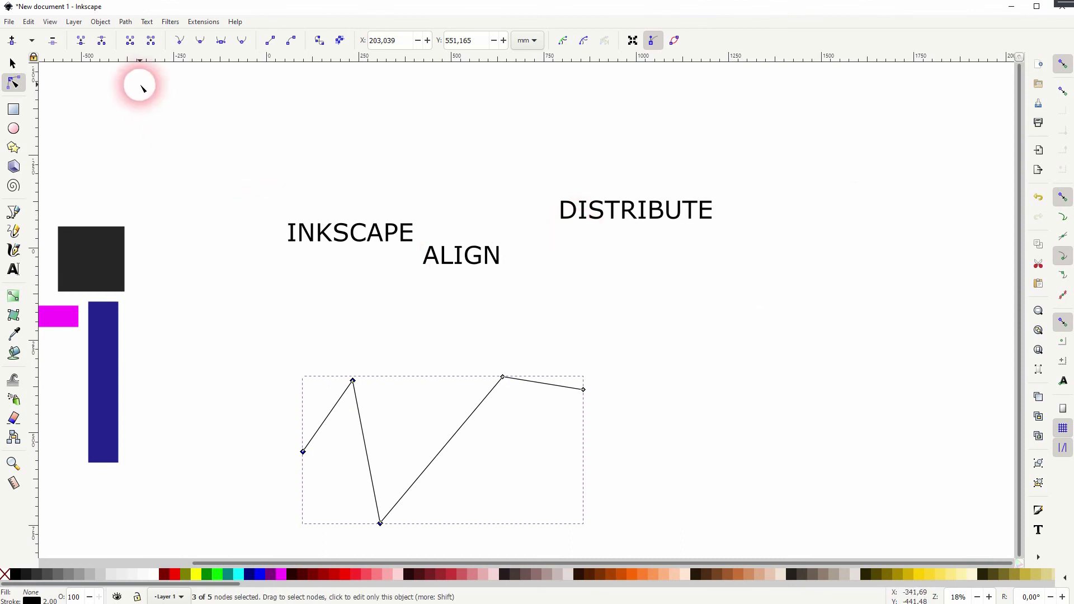
left_click(13, 64)
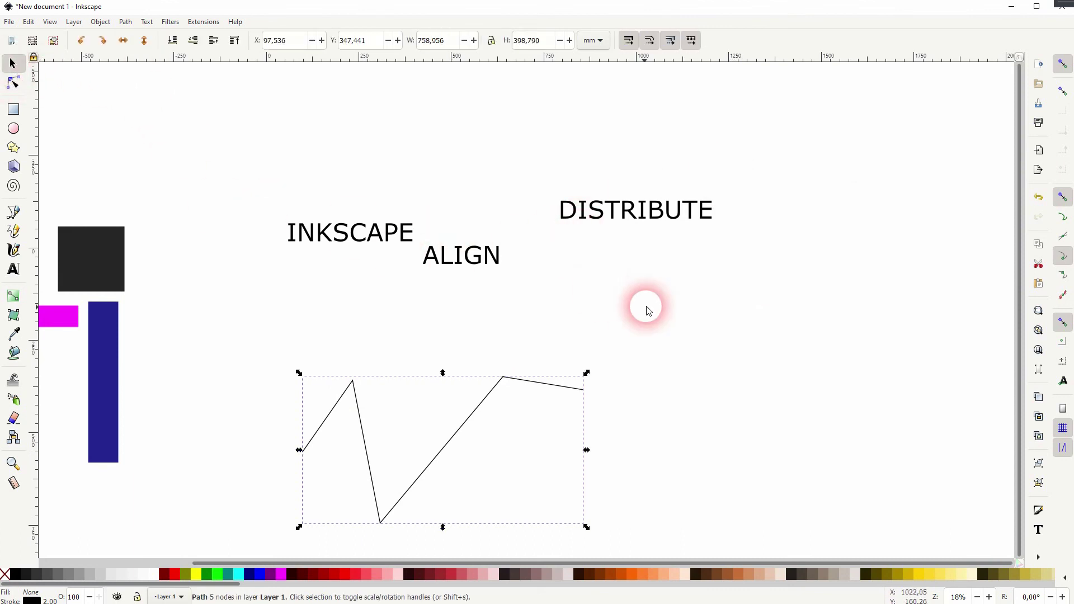
left_click(649, 305)
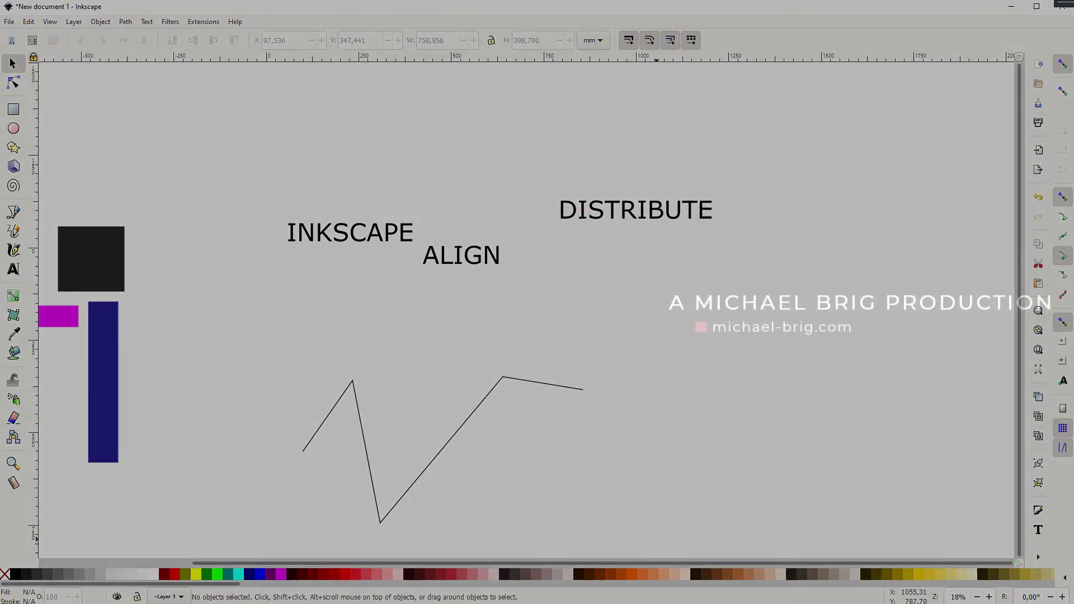